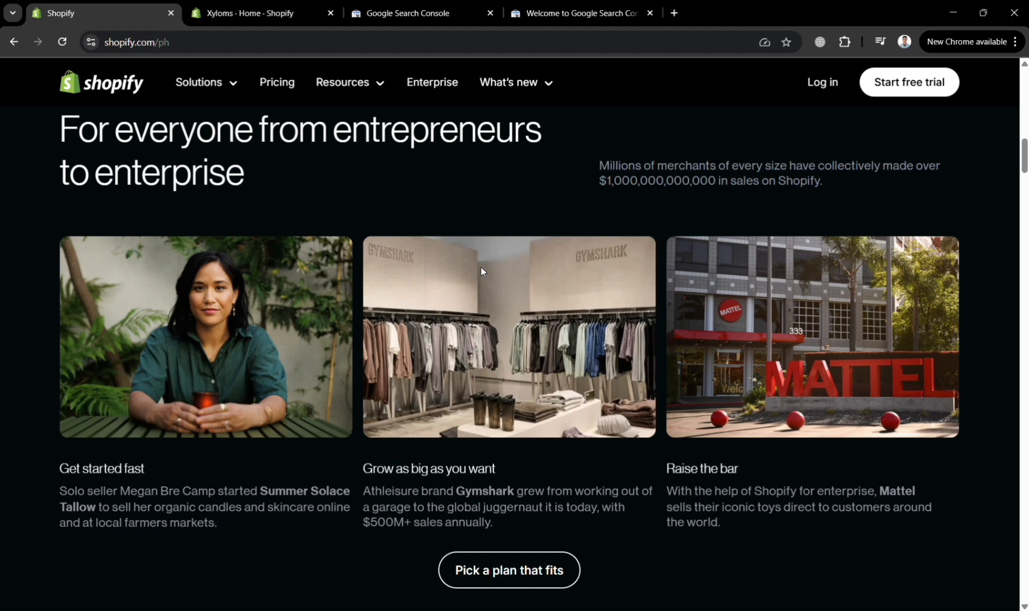
Look through the rest of the Shopify homepage, from the merchant examples down to the footer links
{"action": "scroll", "coordinate": [480, 267], "scroll_direction": "down", "scroll_amount": 3}
{"action": "scroll", "coordinate": [481, 272], "scroll_direction": "down", "scroll_amount": 8}
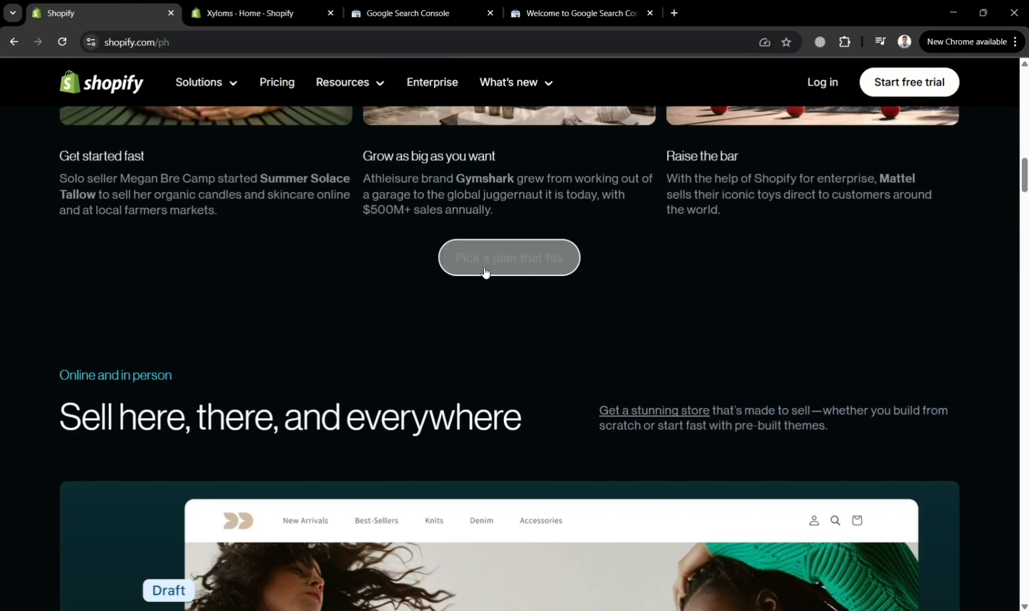
{"action": "scroll", "coordinate": [486, 272], "scroll_direction": "down", "scroll_amount": 4}
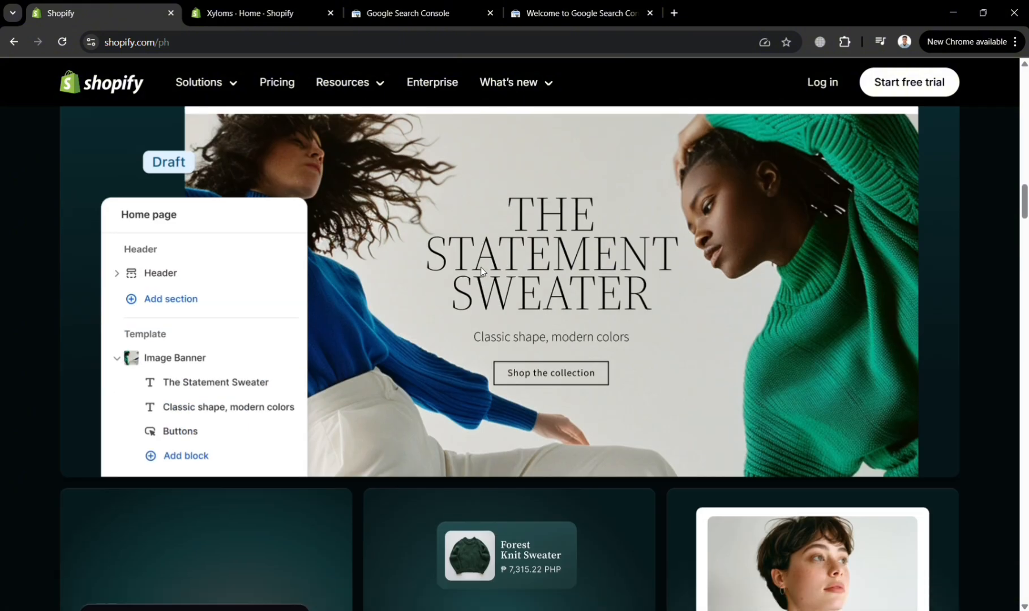
{"action": "scroll", "coordinate": [480, 271], "scroll_direction": "down", "scroll_amount": 9}
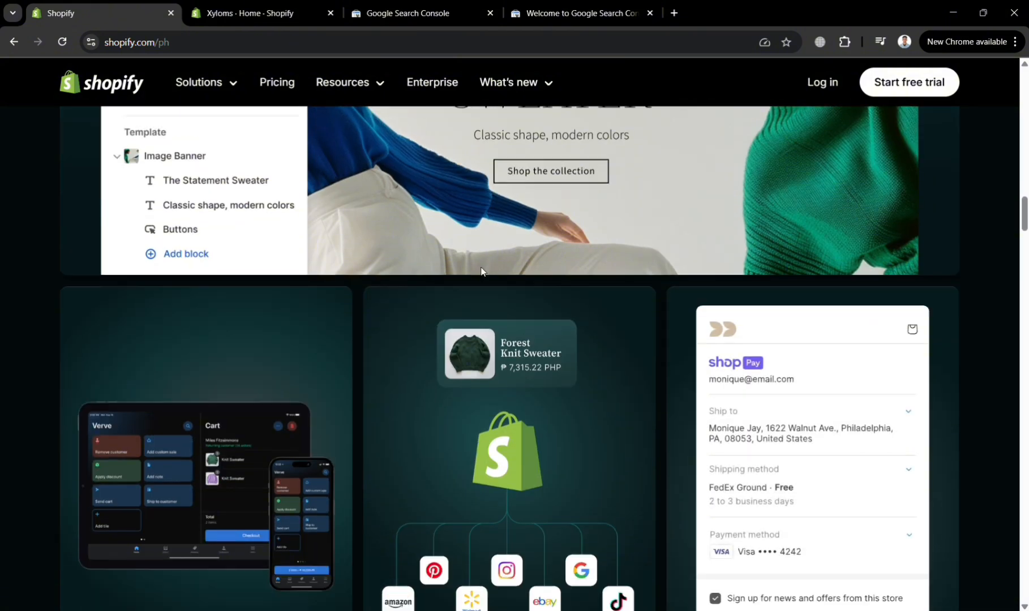
{"action": "scroll", "coordinate": [481, 271], "scroll_direction": "down", "scroll_amount": 10}
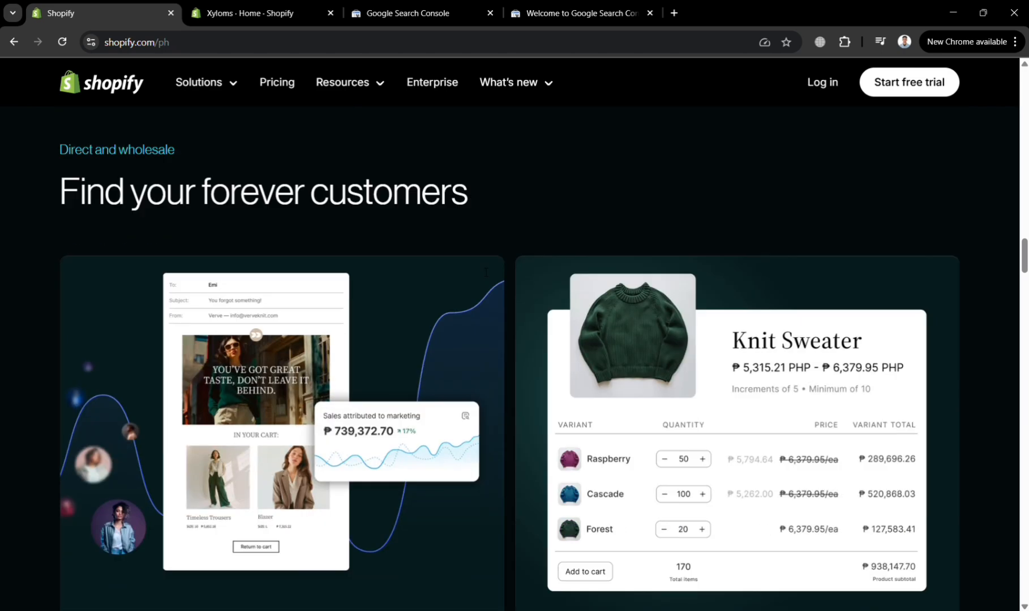
{"action": "scroll", "coordinate": [480, 271], "scroll_direction": "down", "scroll_amount": 20}
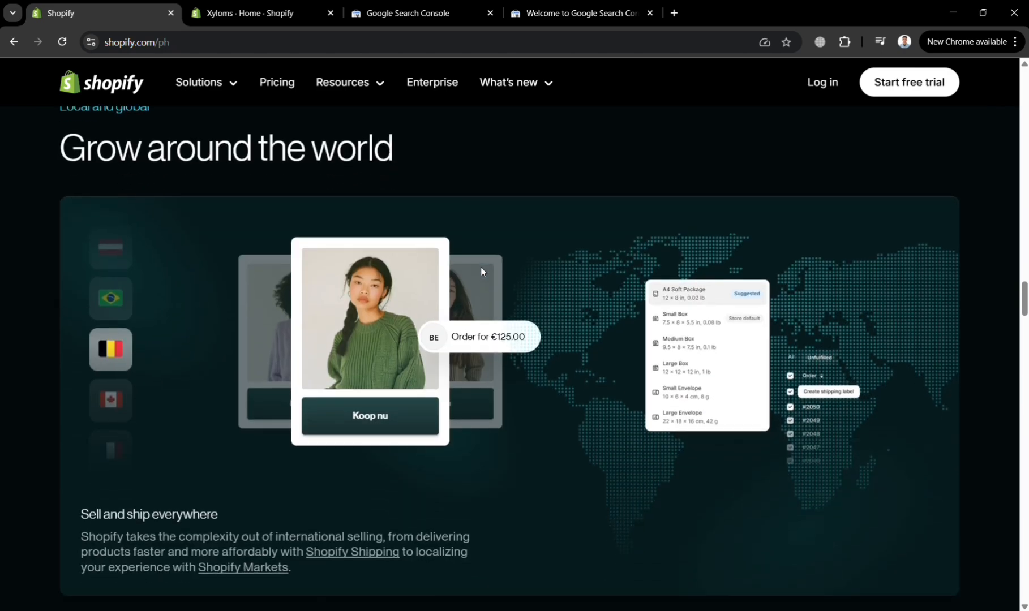
{"action": "scroll", "coordinate": [480, 272], "scroll_direction": "down", "scroll_amount": 18}
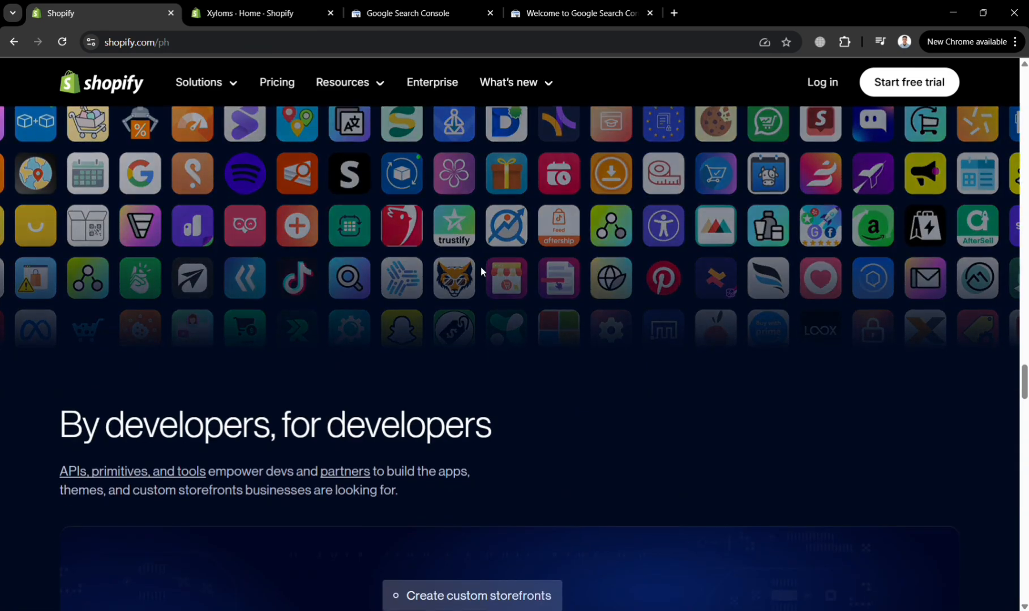
{"action": "scroll", "coordinate": [481, 272], "scroll_direction": "down", "scroll_amount": 15}
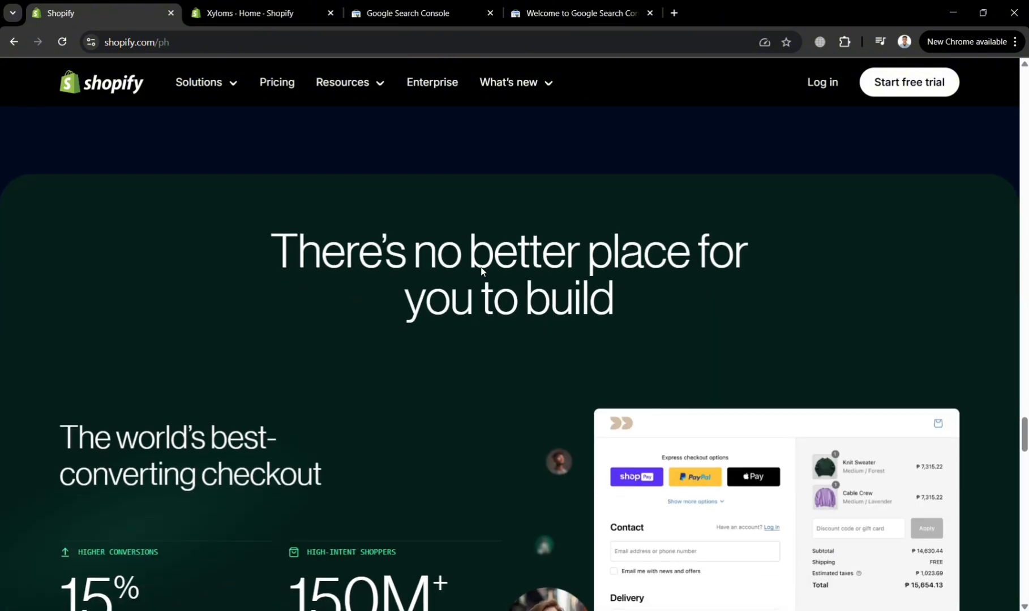
{"action": "scroll", "coordinate": [481, 271], "scroll_direction": "down", "scroll_amount": 12}
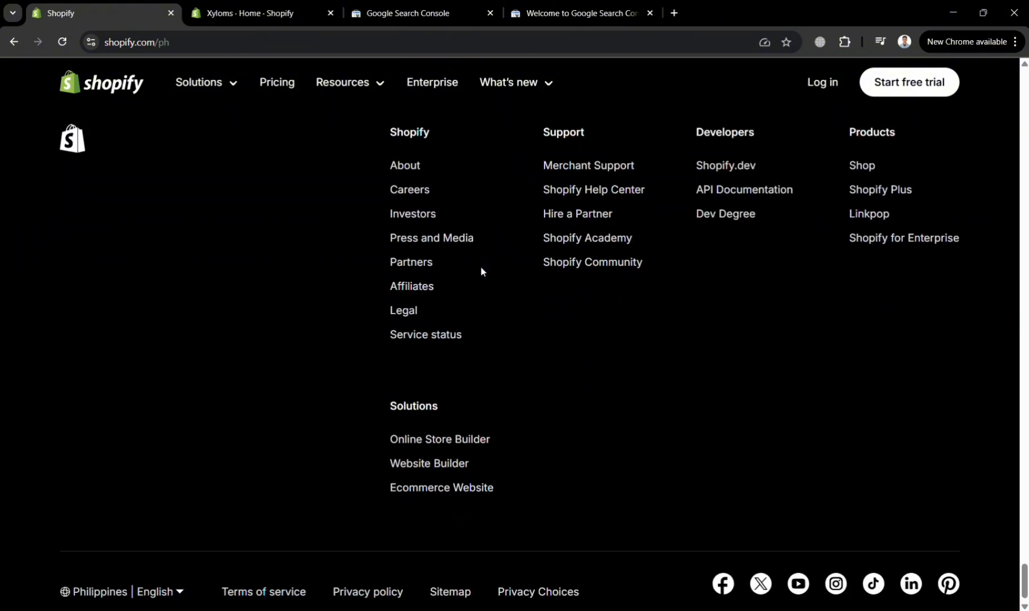
Switch to the Google Search Console introduction page, start Search Console from it, and close the duplicate welcome tab
{"action": "left_click", "coordinate": [260, 13]}
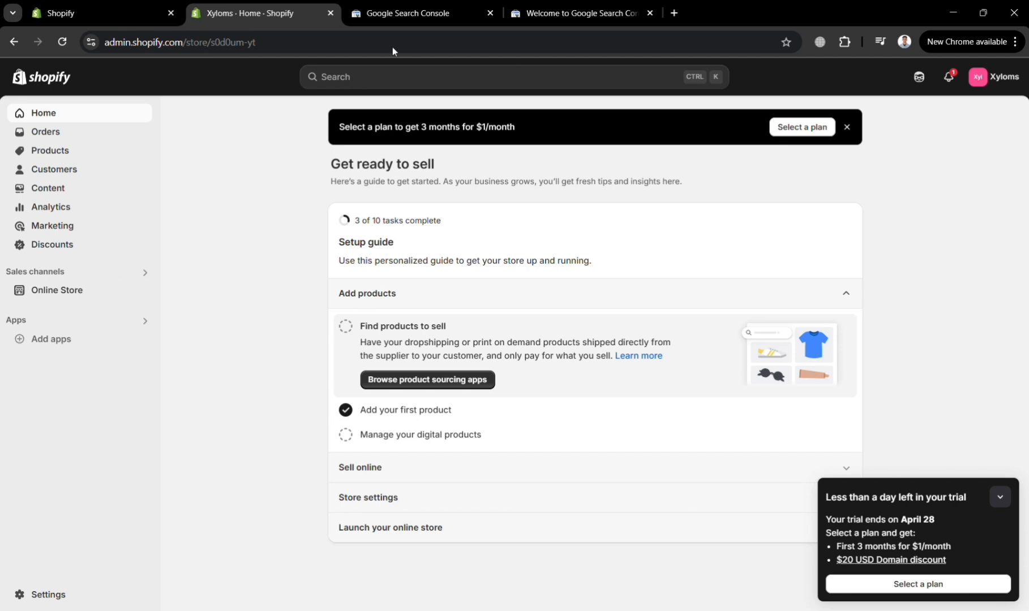
{"action": "left_click", "coordinate": [438, 5]}
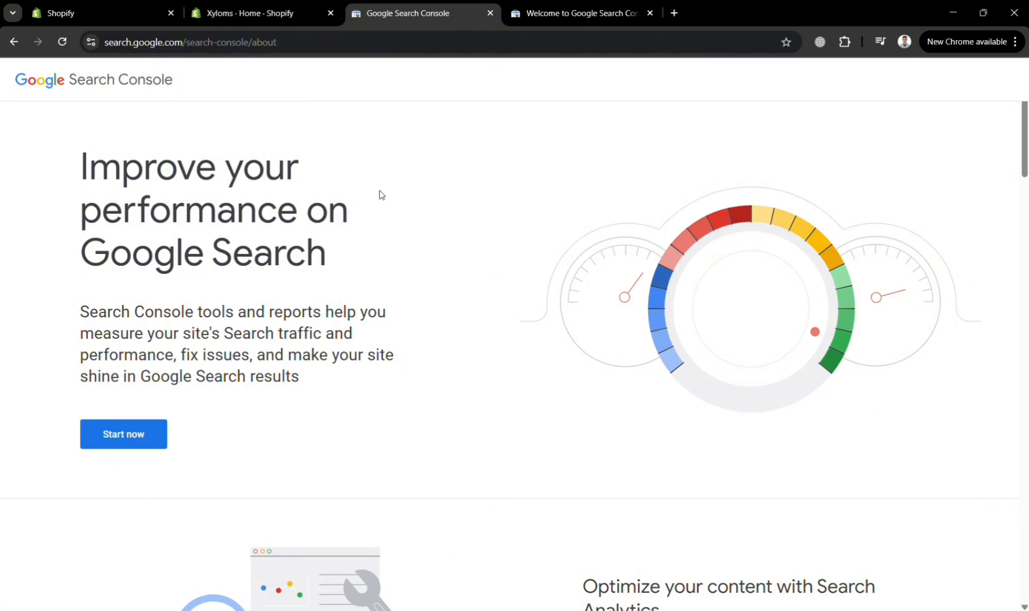
{"action": "scroll", "coordinate": [386, 314], "scroll_direction": "down", "scroll_amount": 20}
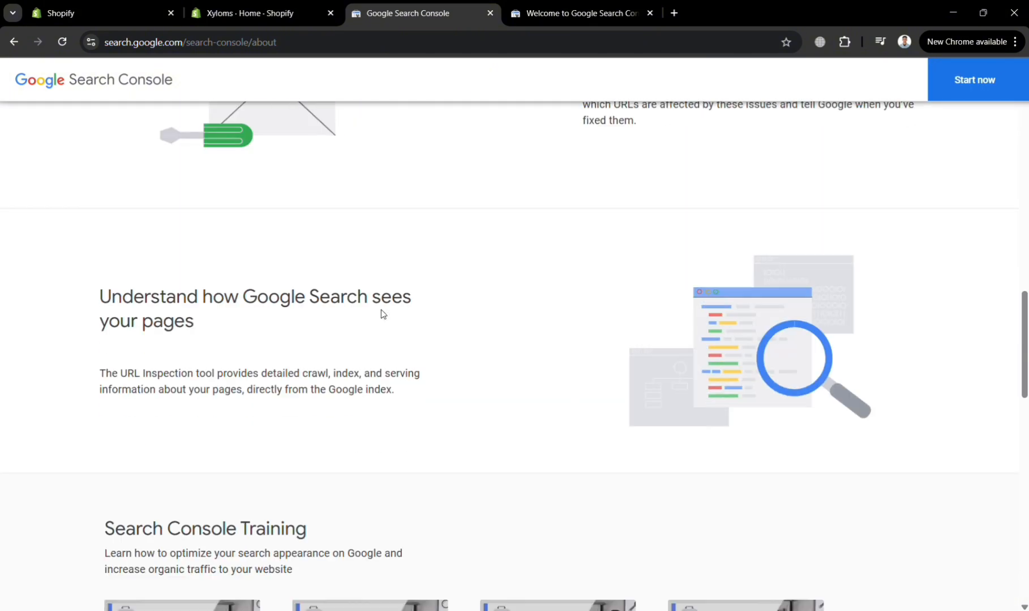
{"action": "scroll", "coordinate": [385, 315], "scroll_direction": "up", "scroll_amount": 20}
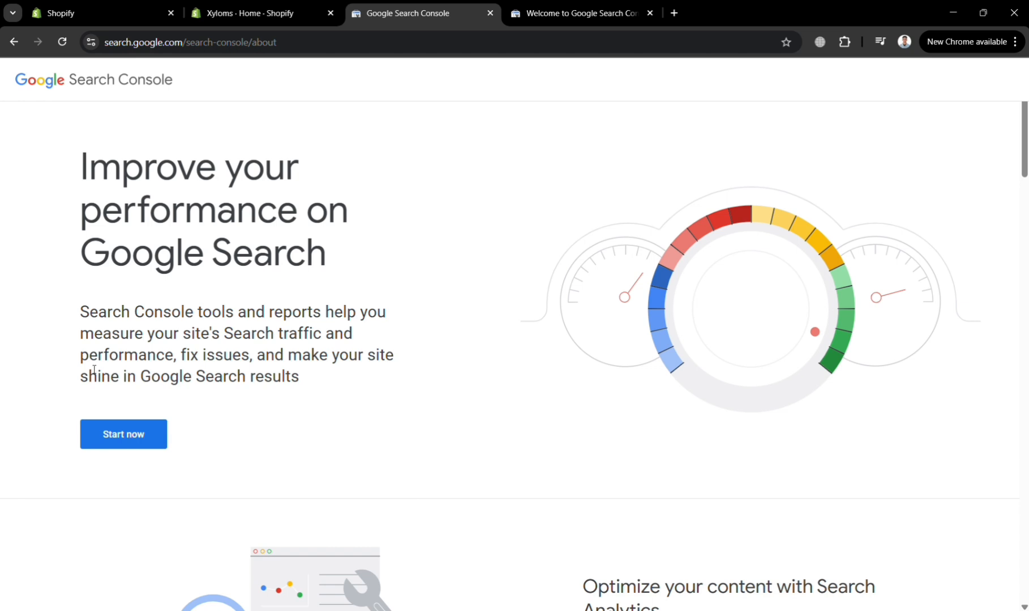
{"action": "left_click", "coordinate": [149, 446]}
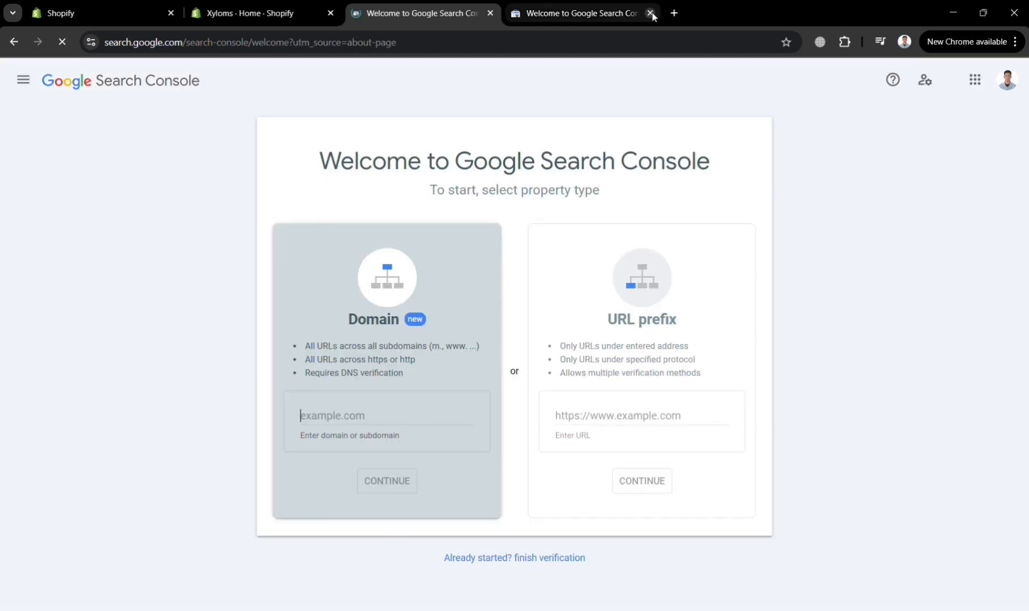
{"action": "left_click", "coordinate": [650, 13]}
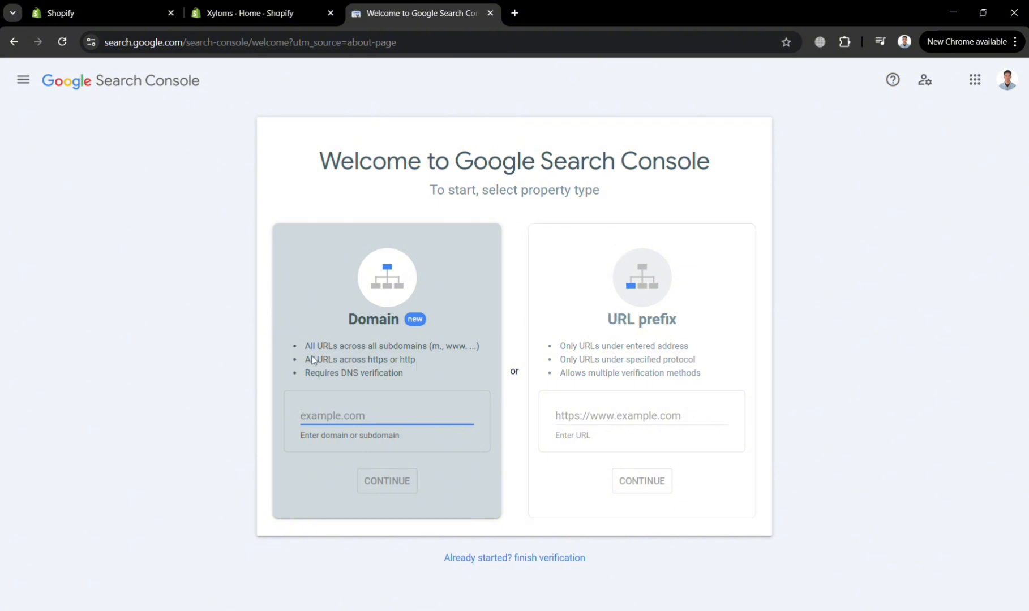
Review the Domain property requirements and choose the URL prefix property type instead
{"action": "left_click_drag", "start_coordinate": [304, 353], "coordinate": [420, 373]}
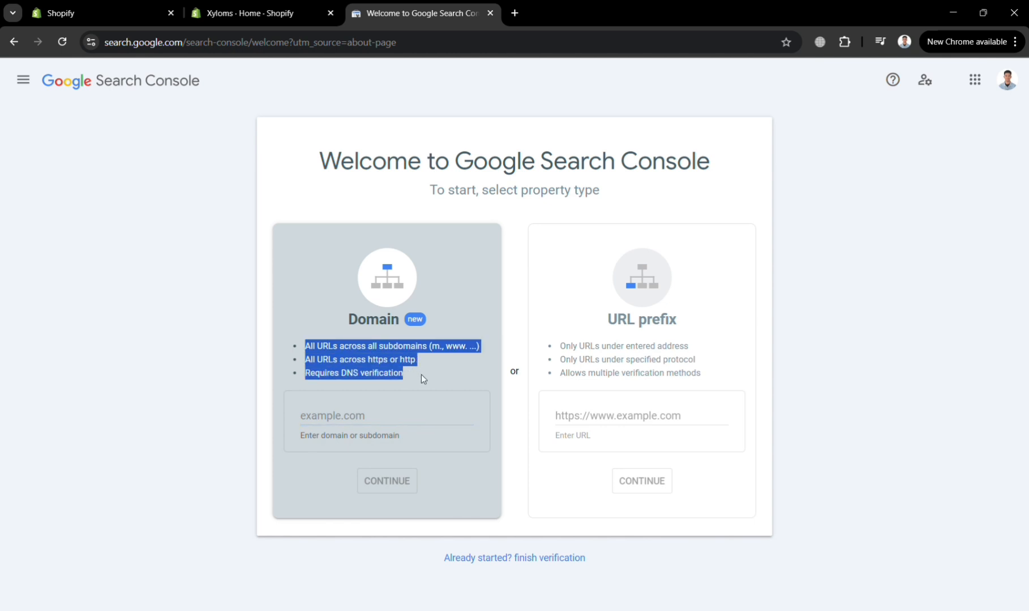
{"action": "left_click", "coordinate": [421, 373]}
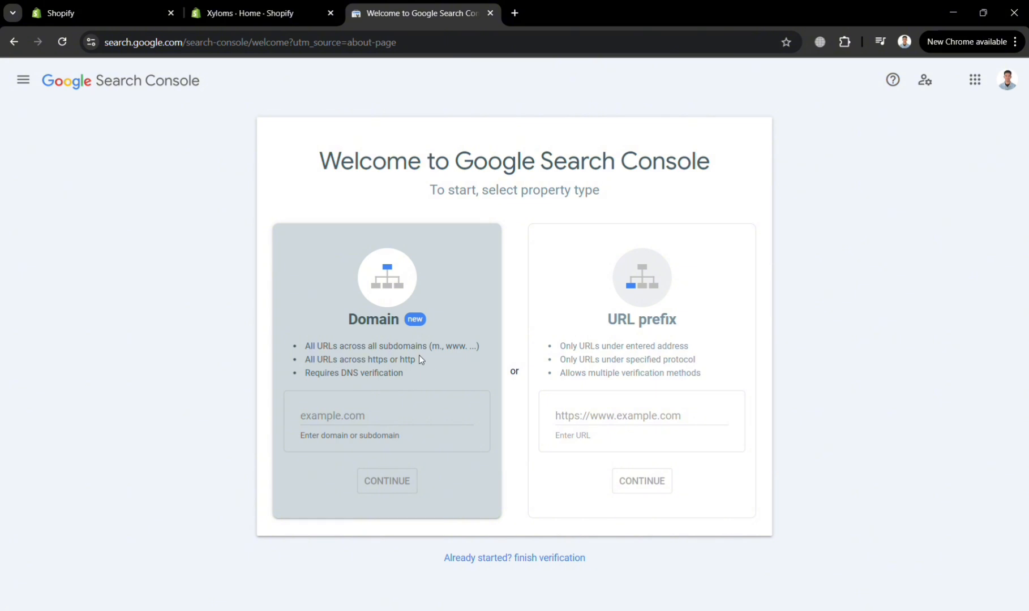
{"action": "left_click", "coordinate": [692, 382]}
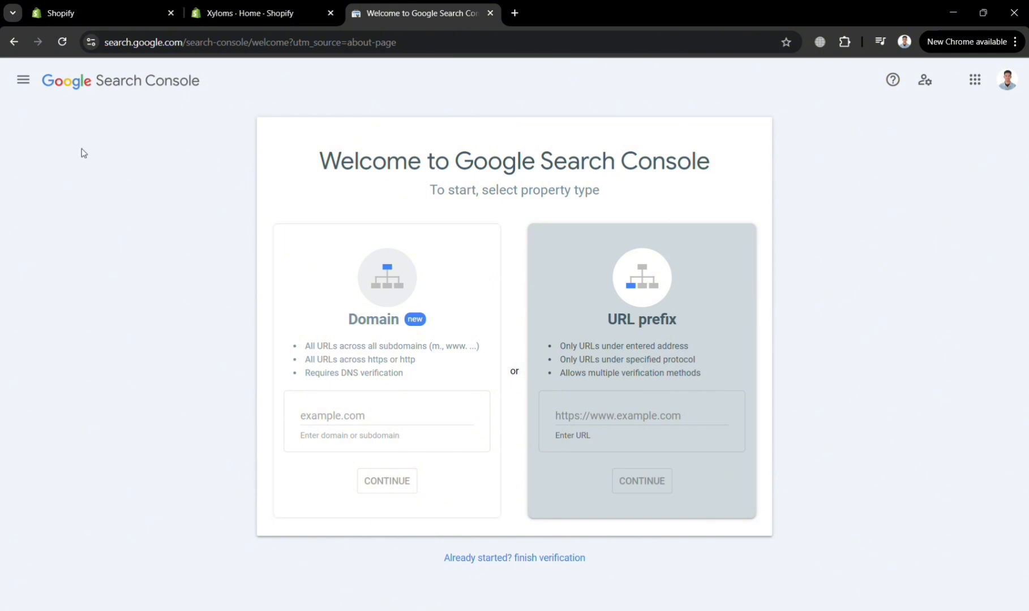
Switch to the Shopify admin, open the live Xyloms online store, and copy its web address
{"action": "left_click", "coordinate": [245, 8]}
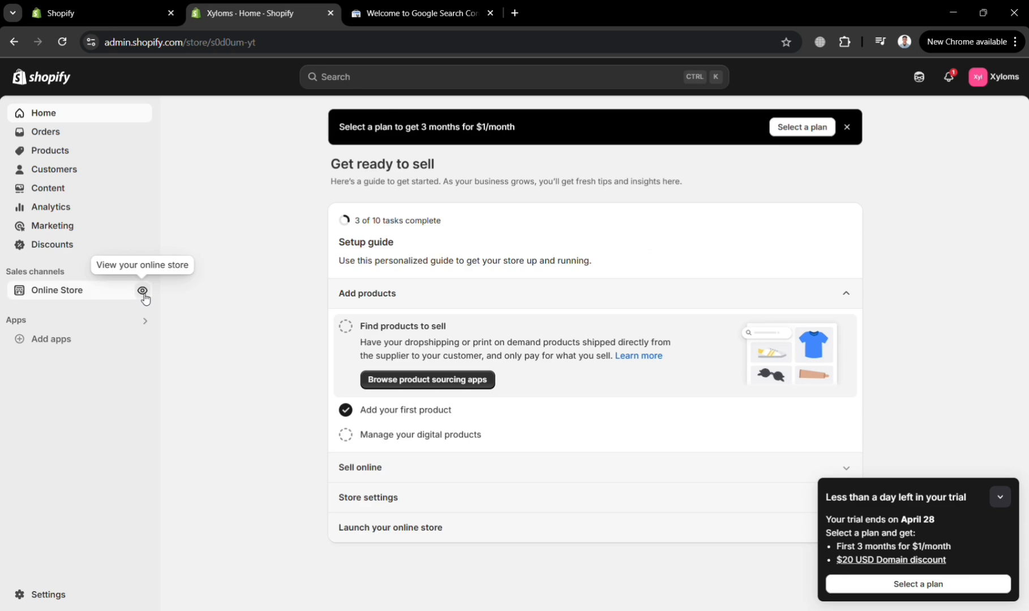
{"action": "left_click", "coordinate": [142, 291]}
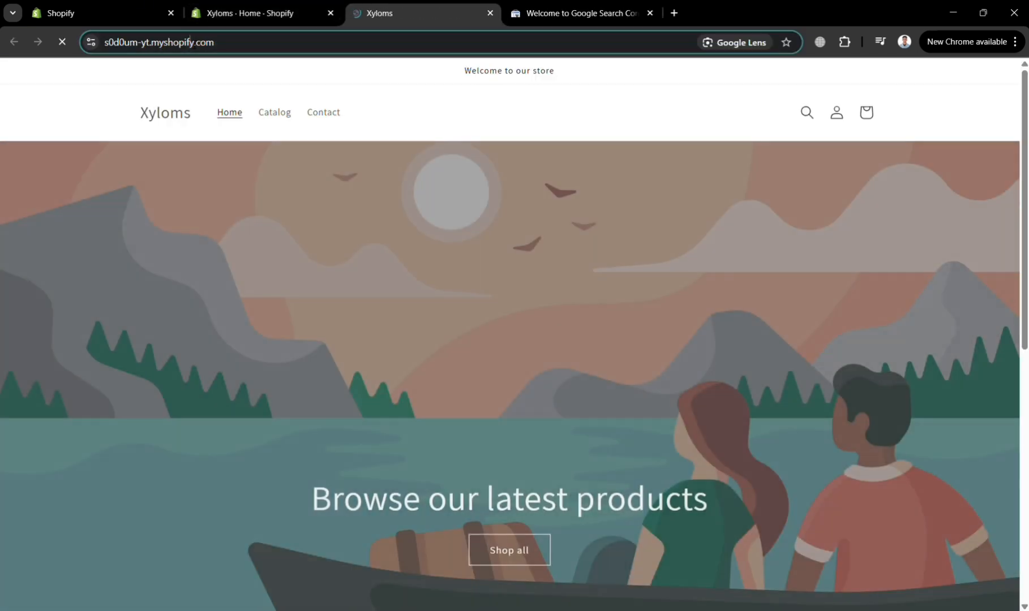
{"action": "left_click", "coordinate": [192, 43]}
{"action": "key", "text": "ctrl+c"}
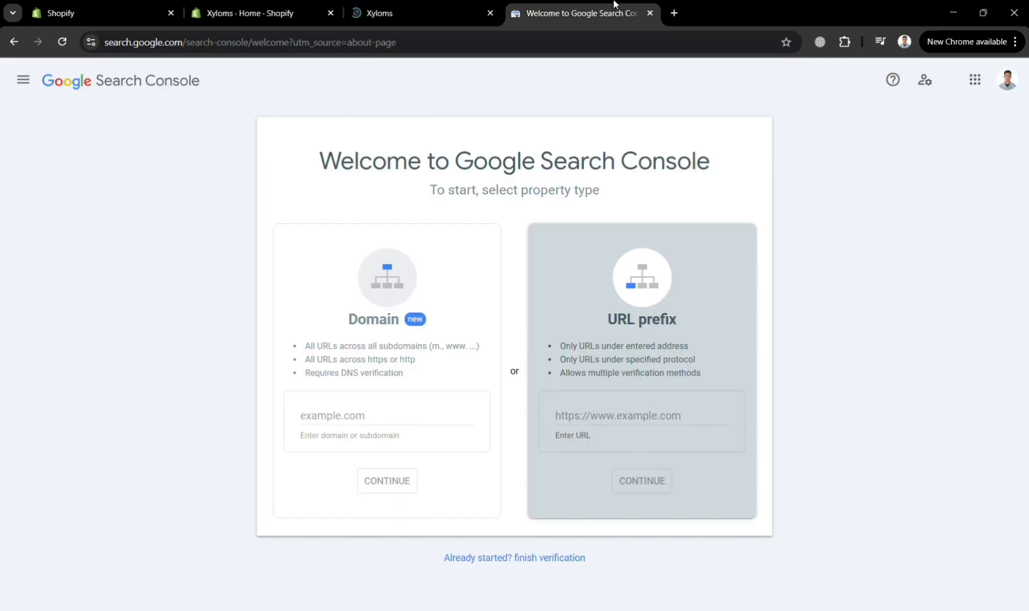
{"action": "left_click", "coordinate": [577, 13]}
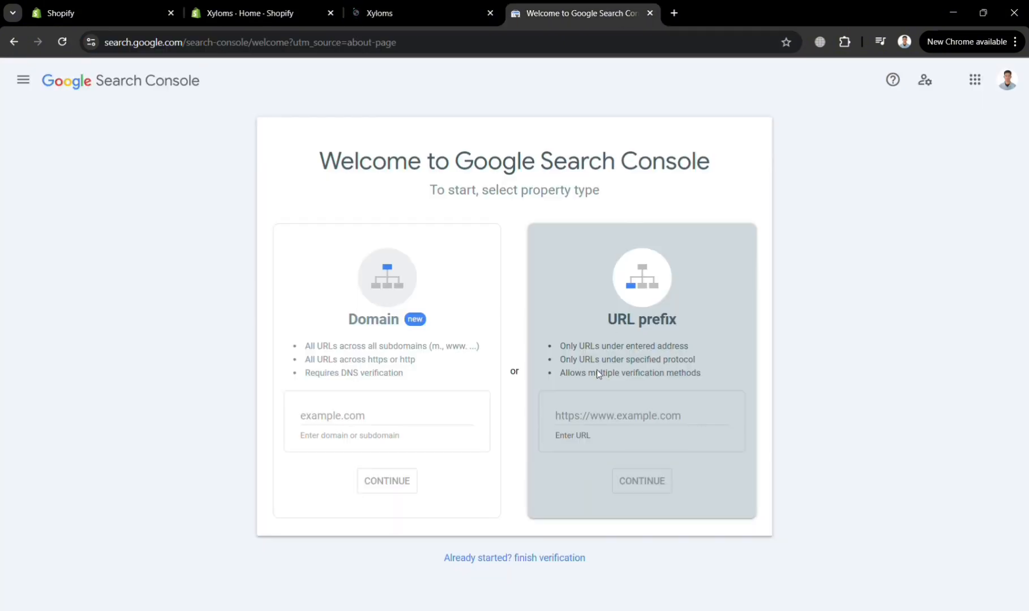
{"action": "left_click", "coordinate": [608, 415]}
{"action": "key", "text": "ctrl+v"}
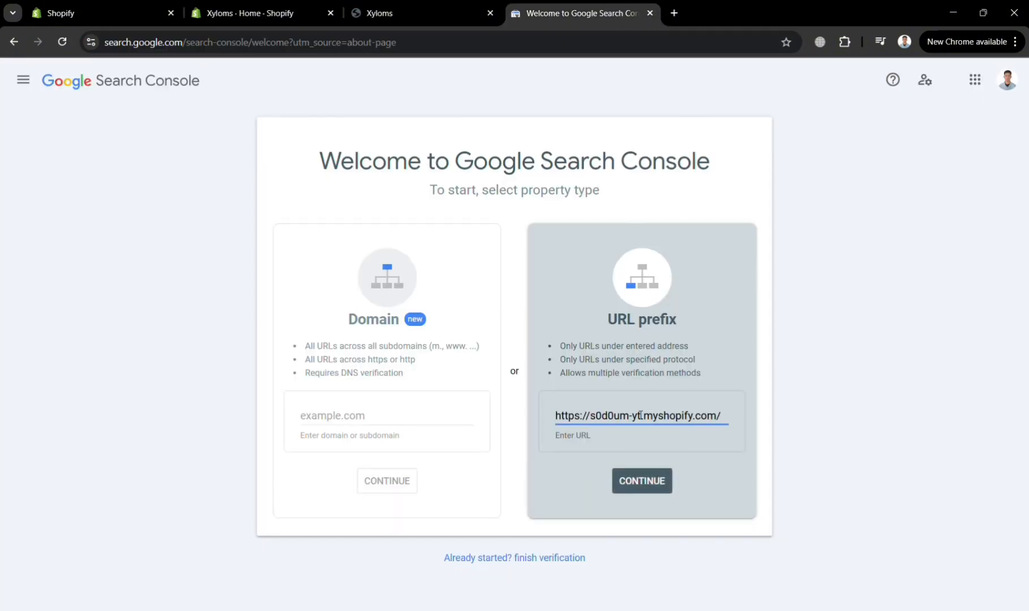
{"action": "left_click", "coordinate": [654, 490]}
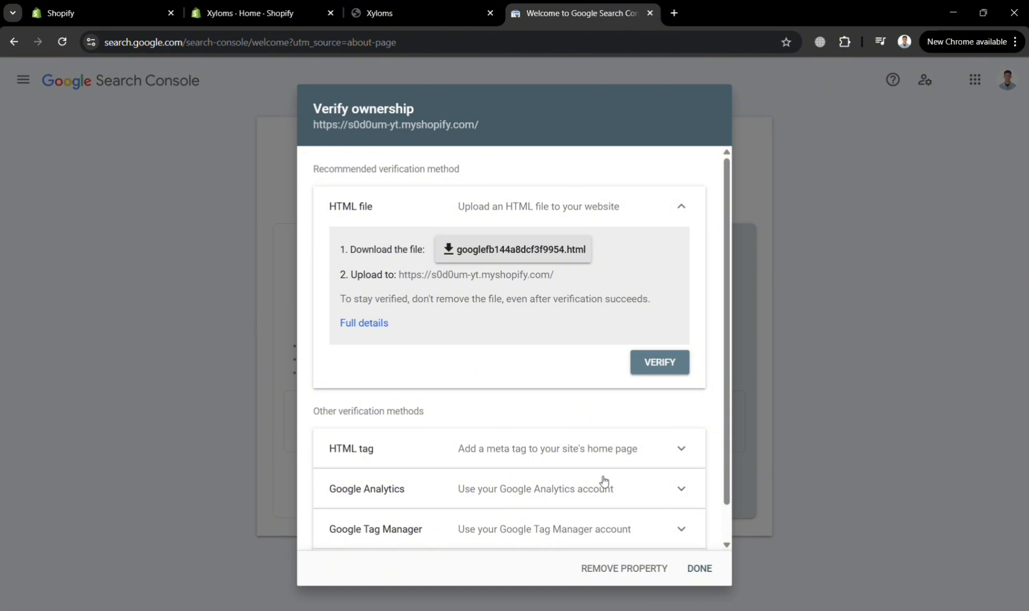
Examine the HTML tag, Google Analytics and Google Tag Manager instructions among the ownership verification methods
{"action": "scroll", "coordinate": [604, 480], "scroll_direction": "down", "scroll_amount": 1}
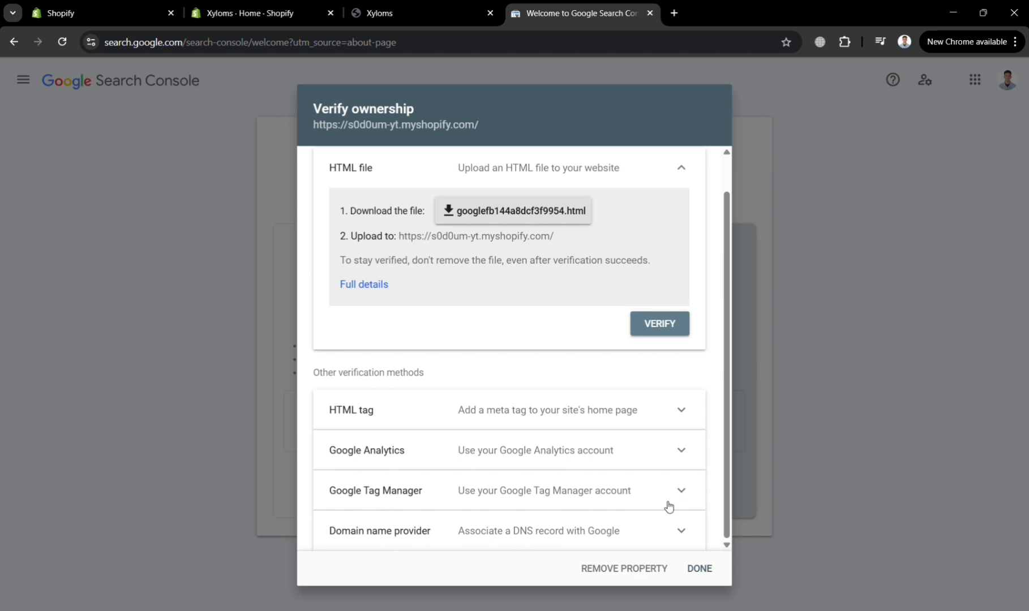
{"action": "left_click", "coordinate": [681, 410]}
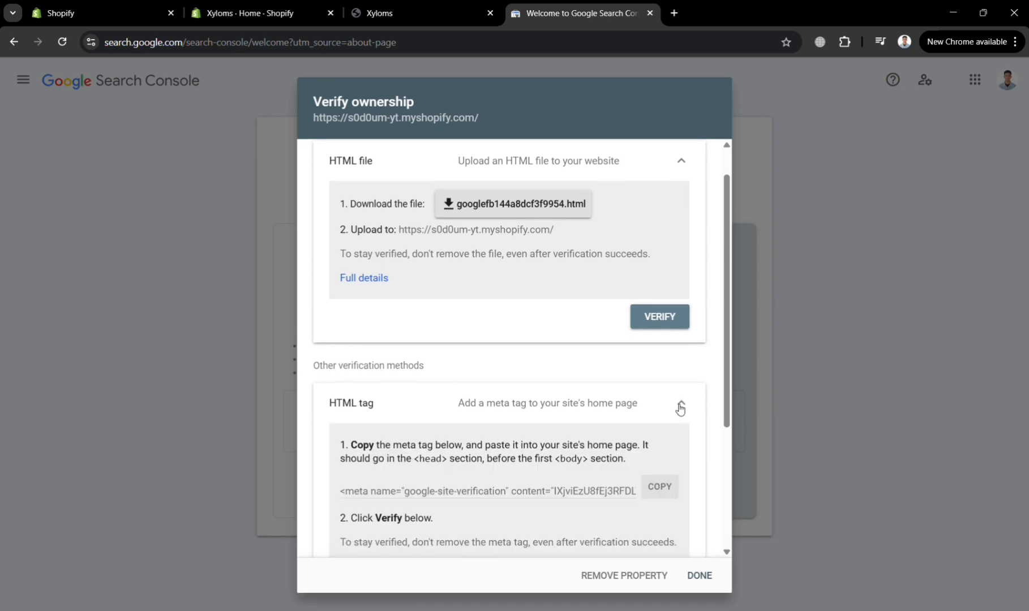
{"action": "scroll", "coordinate": [597, 495], "scroll_direction": "down", "scroll_amount": 2}
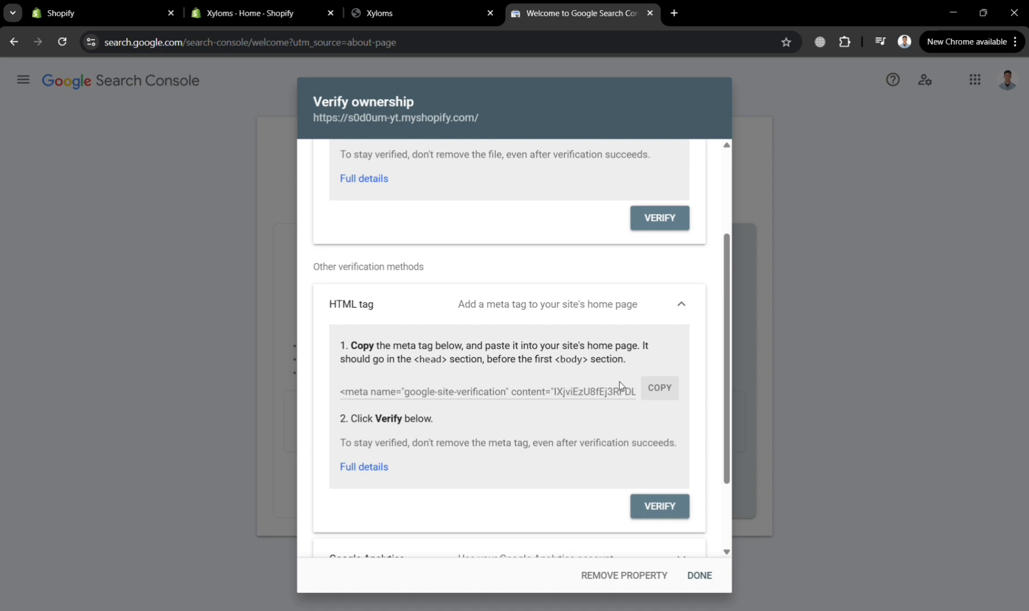
{"action": "left_click", "coordinate": [679, 305]}
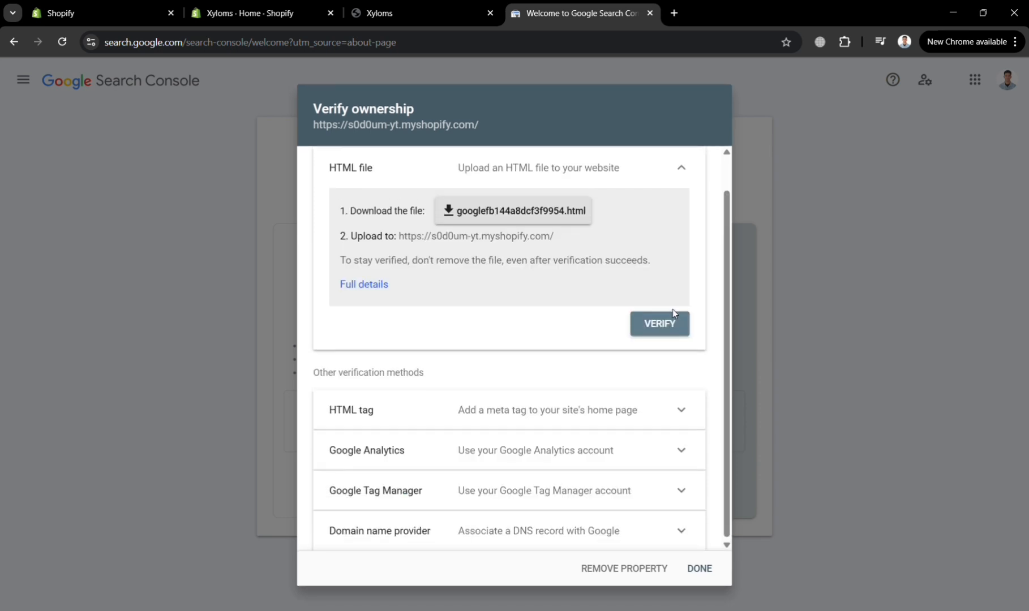
{"action": "left_click", "coordinate": [683, 447]}
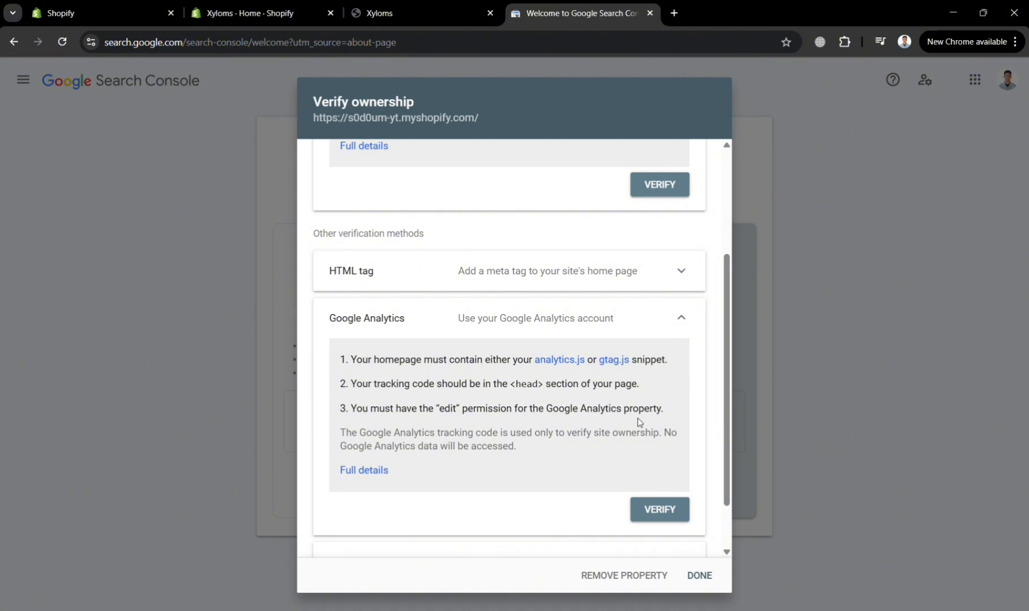
{"action": "scroll", "coordinate": [601, 519], "scroll_direction": "down", "scroll_amount": 1}
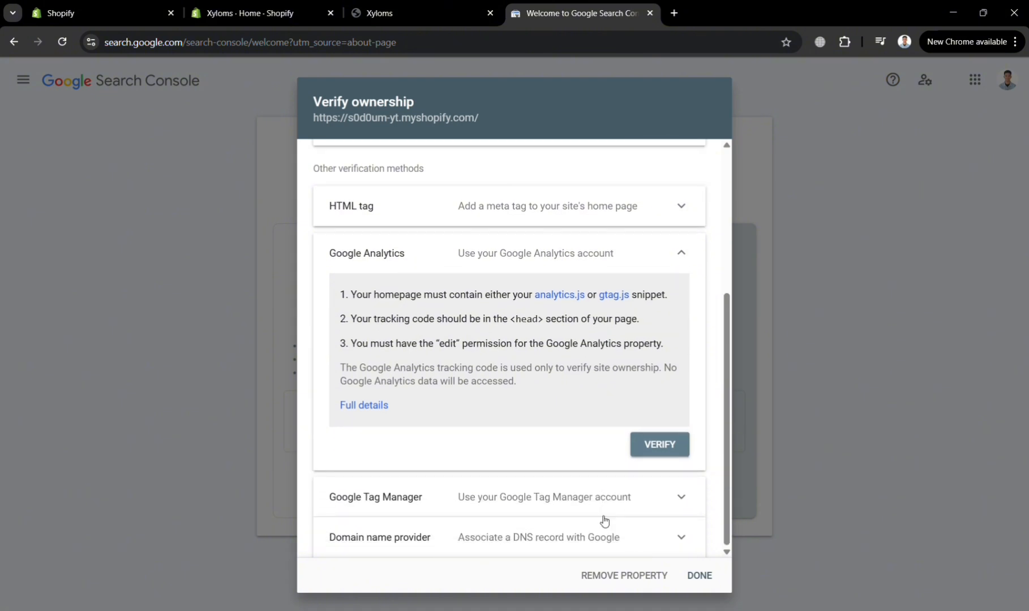
{"action": "left_click", "coordinate": [682, 505]}
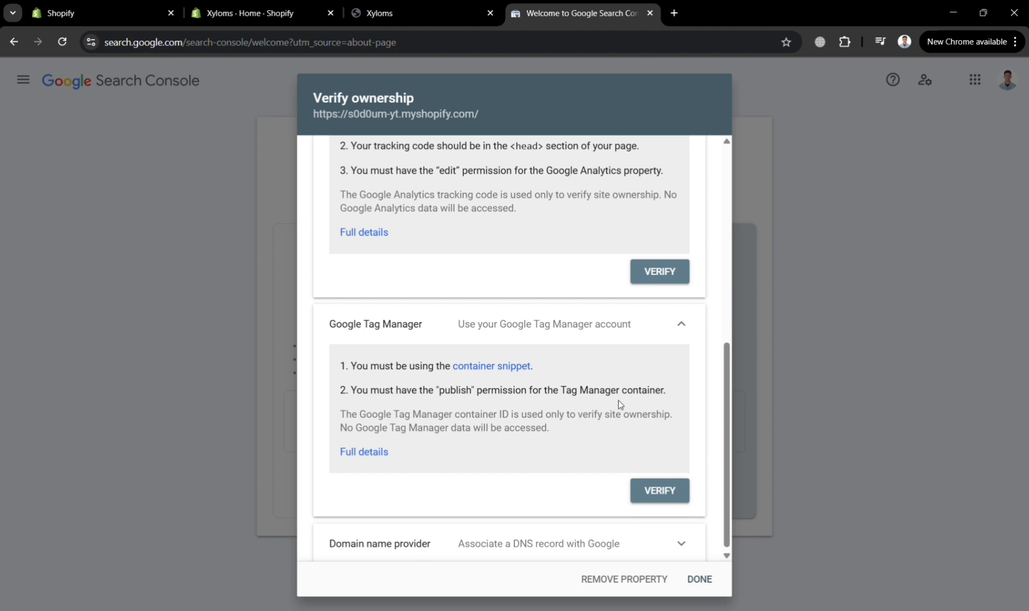
{"action": "left_click", "coordinate": [682, 319]}
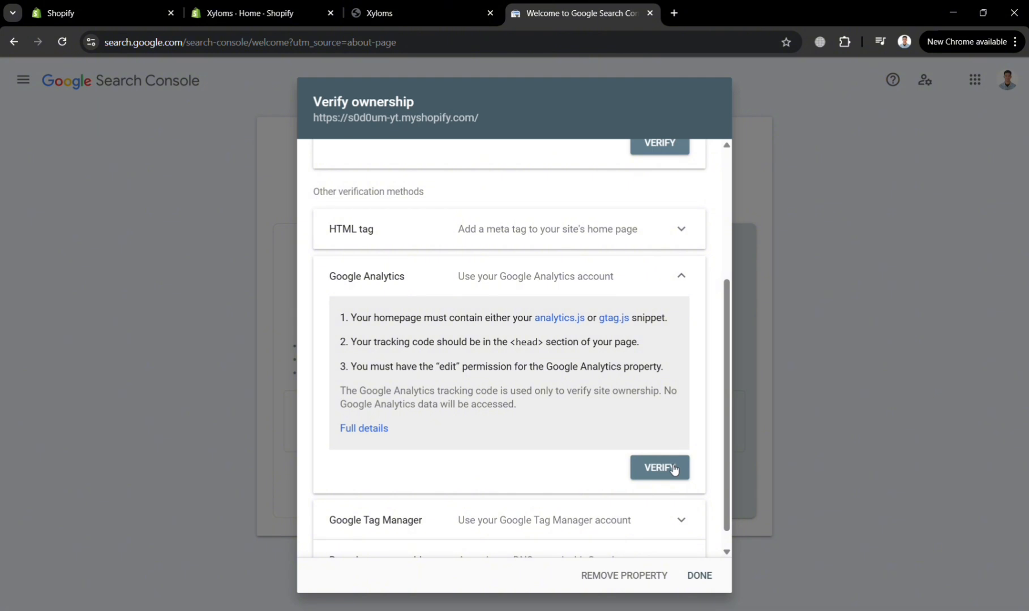
Try to verify ownership of the store's URL with the Google Analytics method
{"action": "left_click", "coordinate": [673, 469]}
{"action": "left_click", "coordinate": [673, 469]}
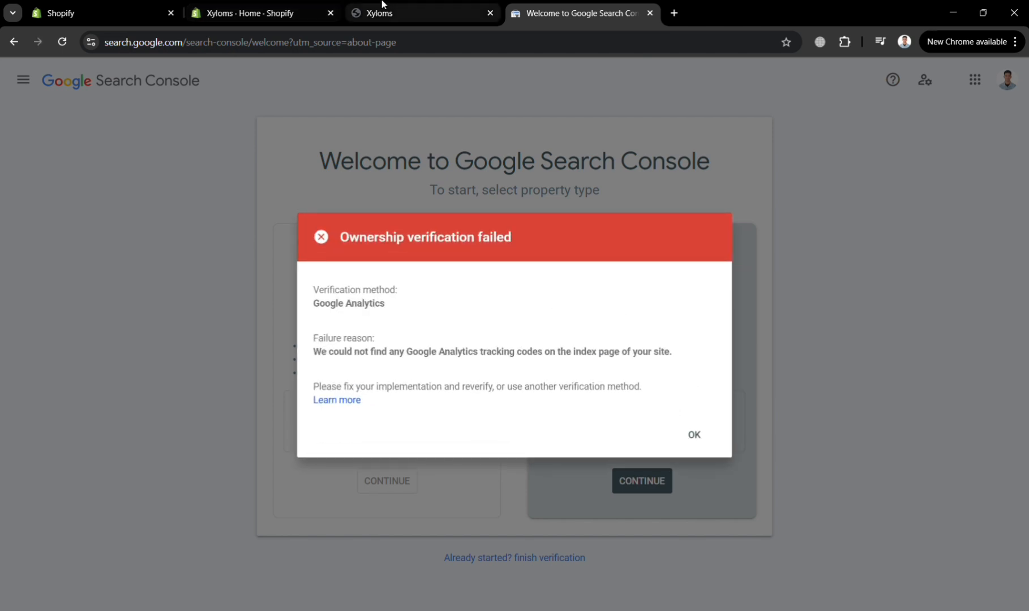
Switch back to the Shopify admin and open the online store's preferences at the social sharing image and SEO settings
{"action": "left_click", "coordinate": [277, 5]}
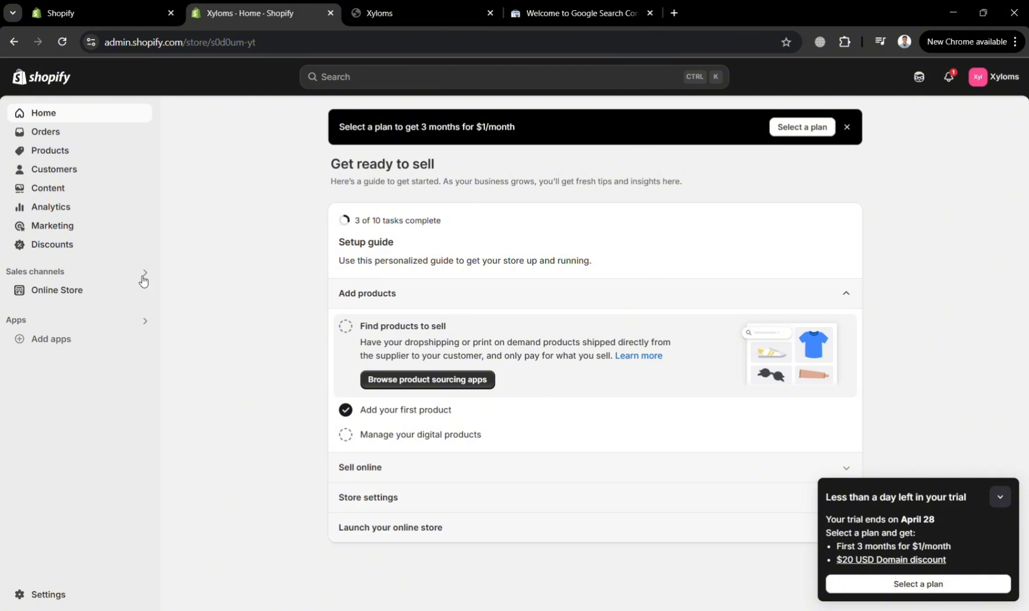
{"action": "left_click", "coordinate": [71, 290]}
{"action": "left_click", "coordinate": [76, 352]}
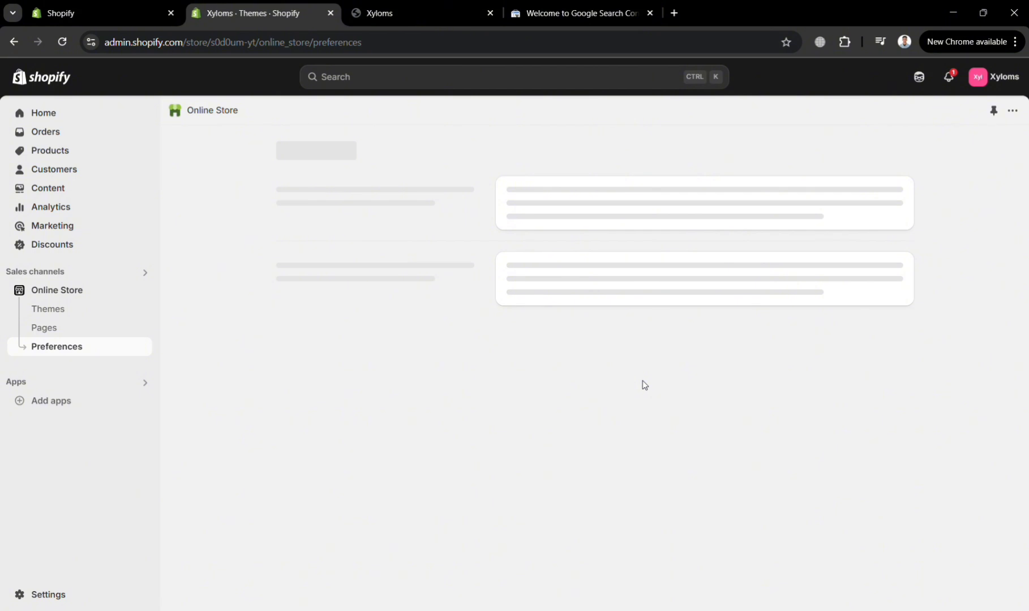
{"action": "scroll", "coordinate": [644, 382], "scroll_direction": "down", "scroll_amount": 3}
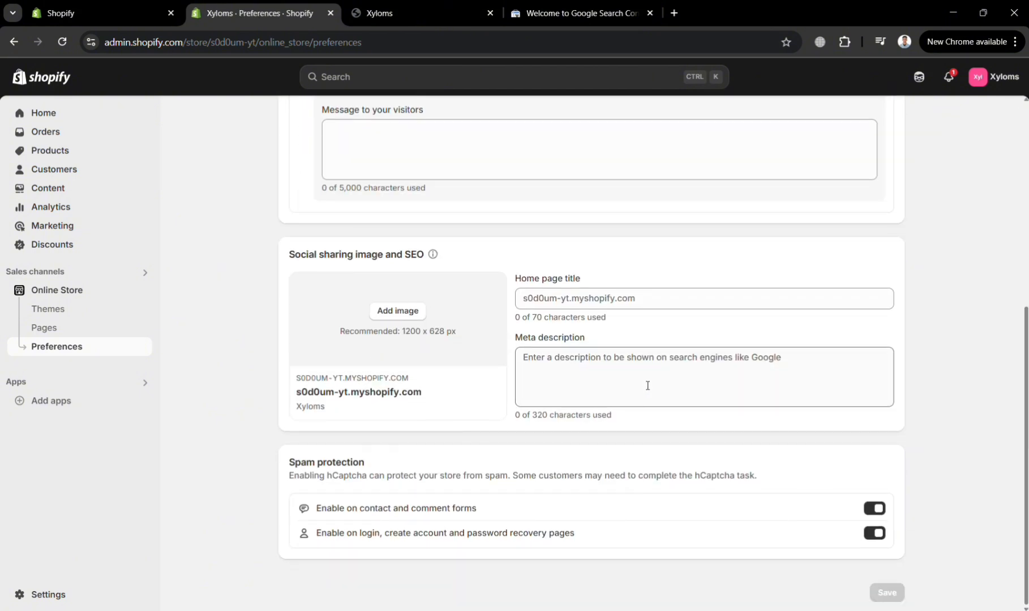
Look through the online store preferences for a Google Analytics setting and search the admin for "google analytics"
{"action": "scroll", "coordinate": [647, 385], "scroll_direction": "up", "scroll_amount": 5}
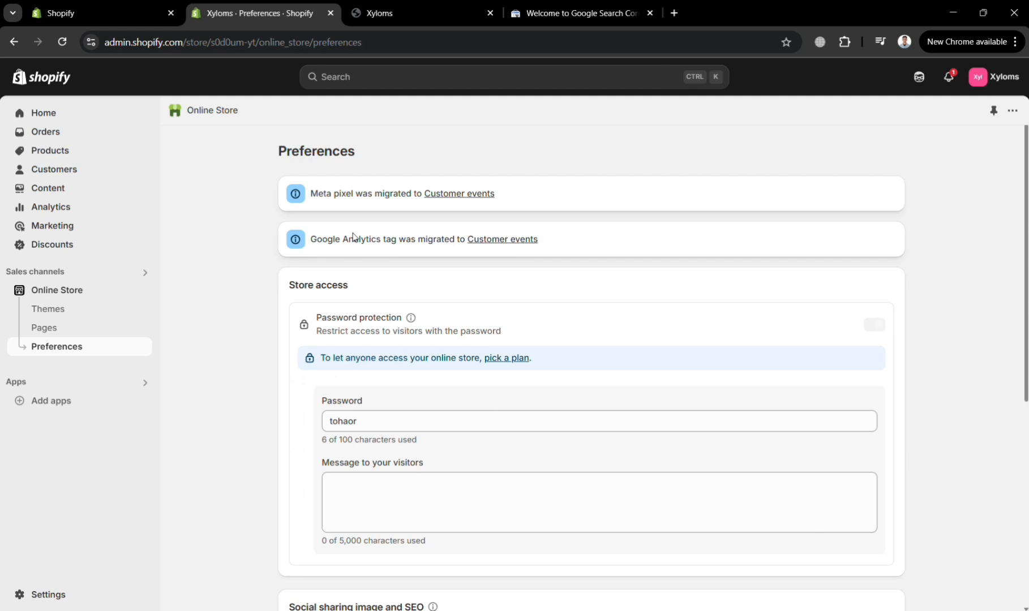
{"action": "scroll", "coordinate": [425, 448], "scroll_direction": "down", "scroll_amount": 5}
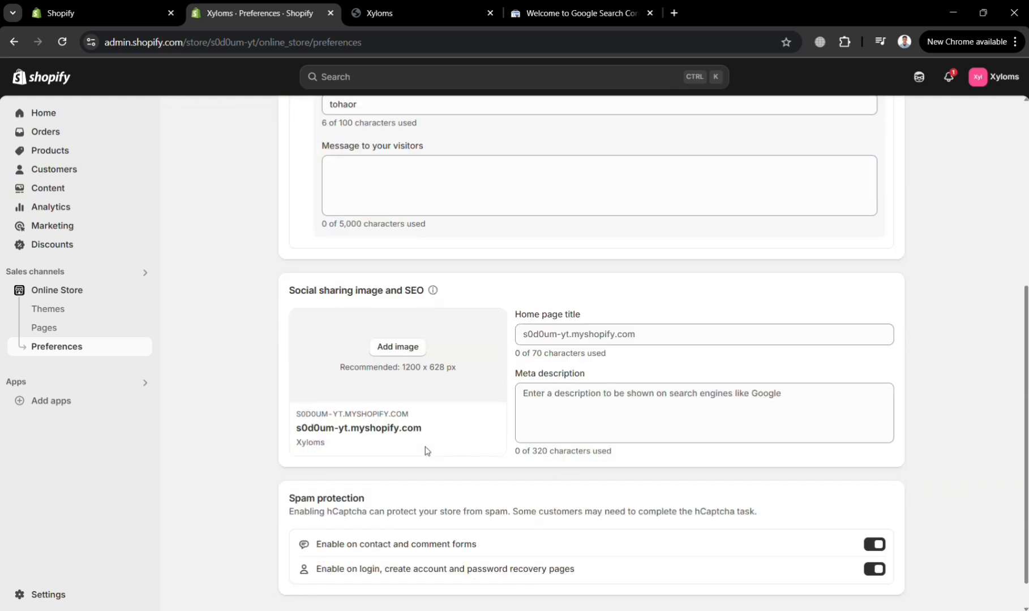
{"action": "scroll", "coordinate": [426, 451], "scroll_direction": "down", "scroll_amount": 1}
{"action": "scroll", "coordinate": [427, 450], "scroll_direction": "up", "scroll_amount": 6}
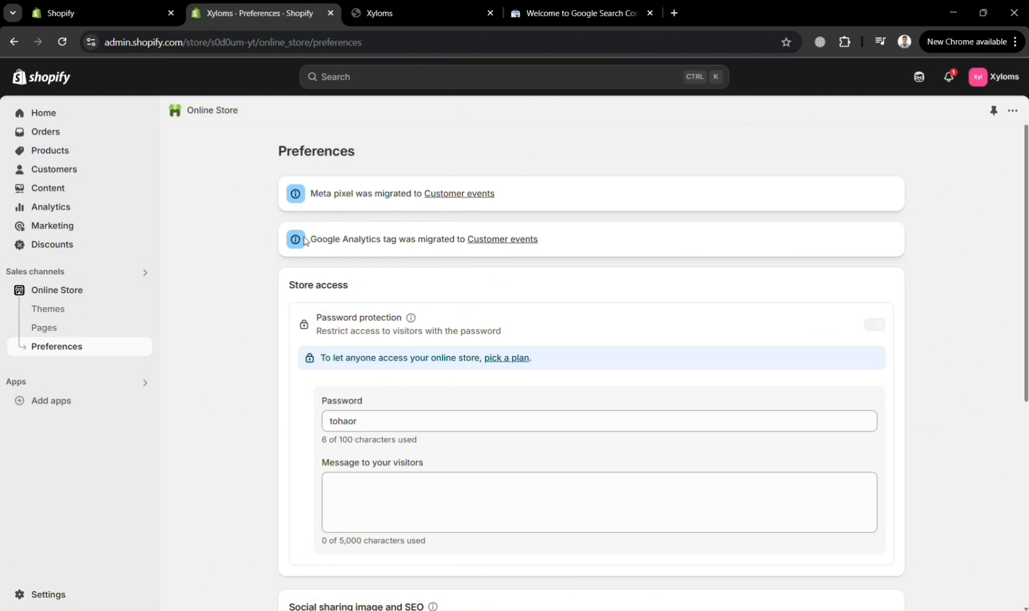
{"action": "left_click", "coordinate": [481, 81]}
{"action": "type", "text": "google"}
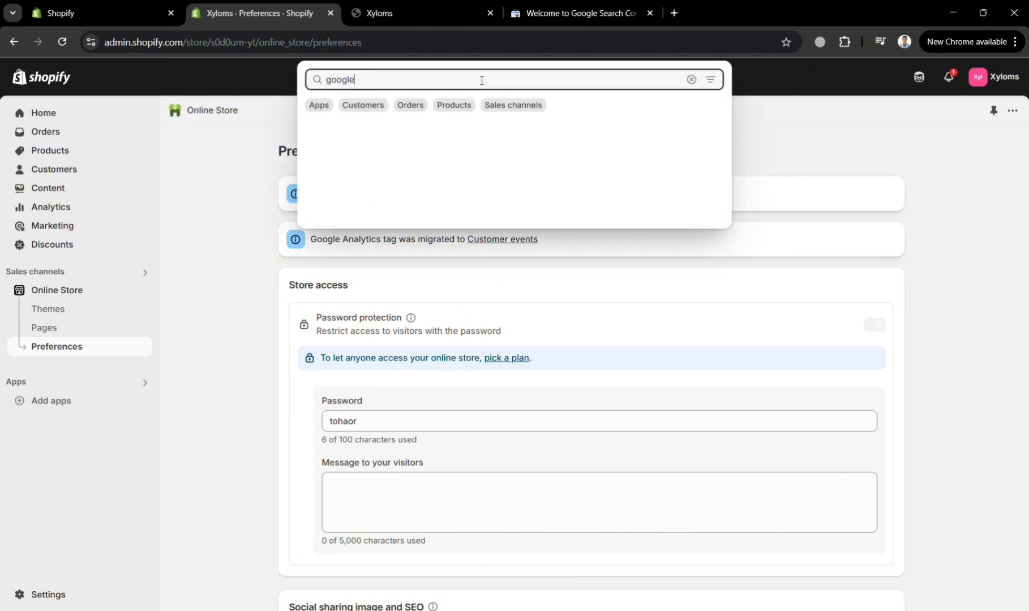
{"action": "type", "text": " analyti"}
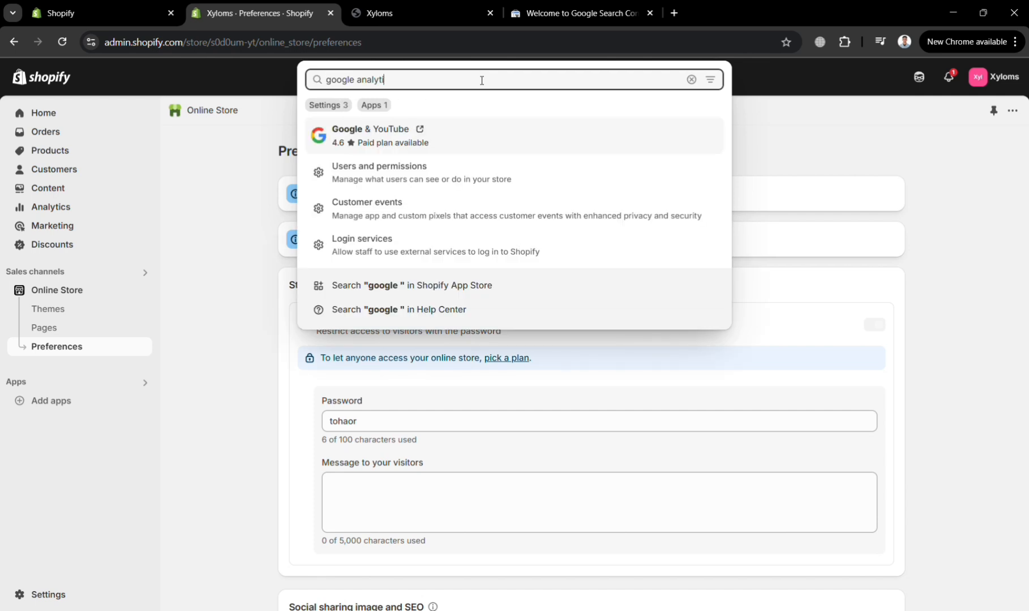
{"action": "type", "text": "cs"}
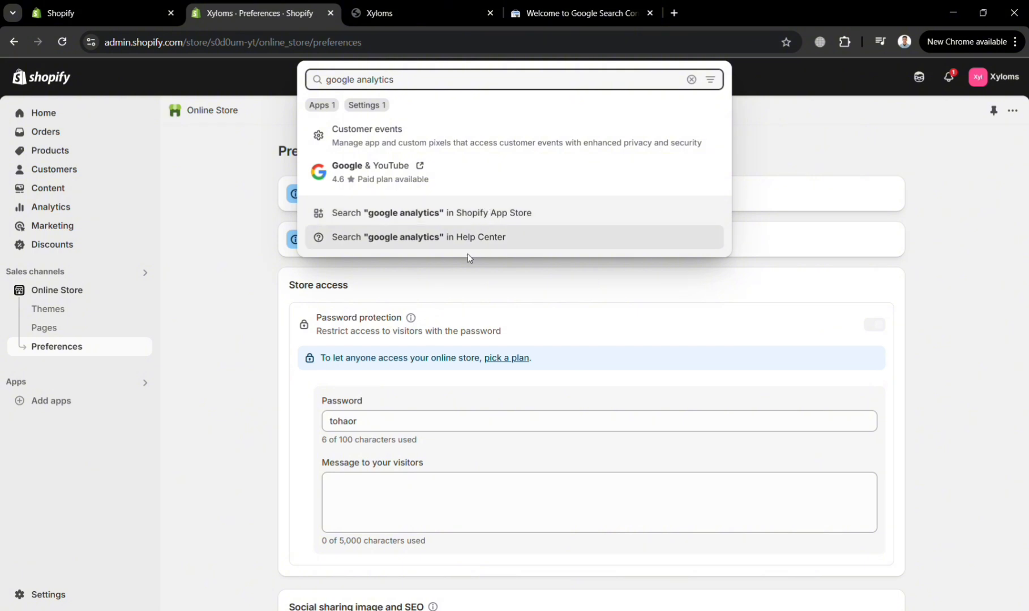
{"action": "left_click", "coordinate": [922, 209]}
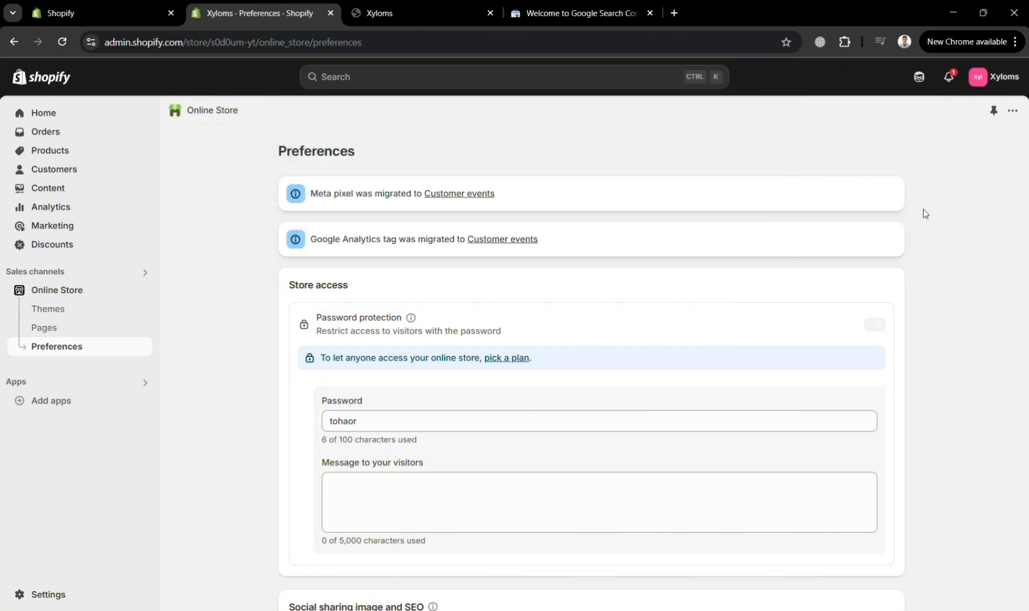
Examine the customer events pixel settings linked from the Google Analytics notice, close them, and review the online store preferences again
{"action": "left_click", "coordinate": [501, 240]}
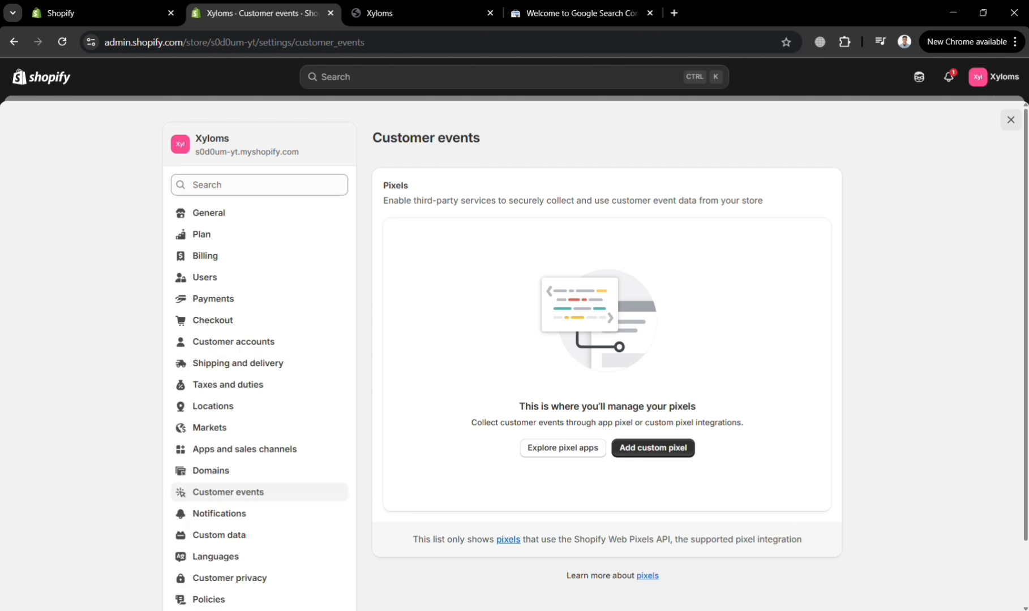
{"action": "scroll", "coordinate": [814, 347], "scroll_direction": "down", "scroll_amount": 2}
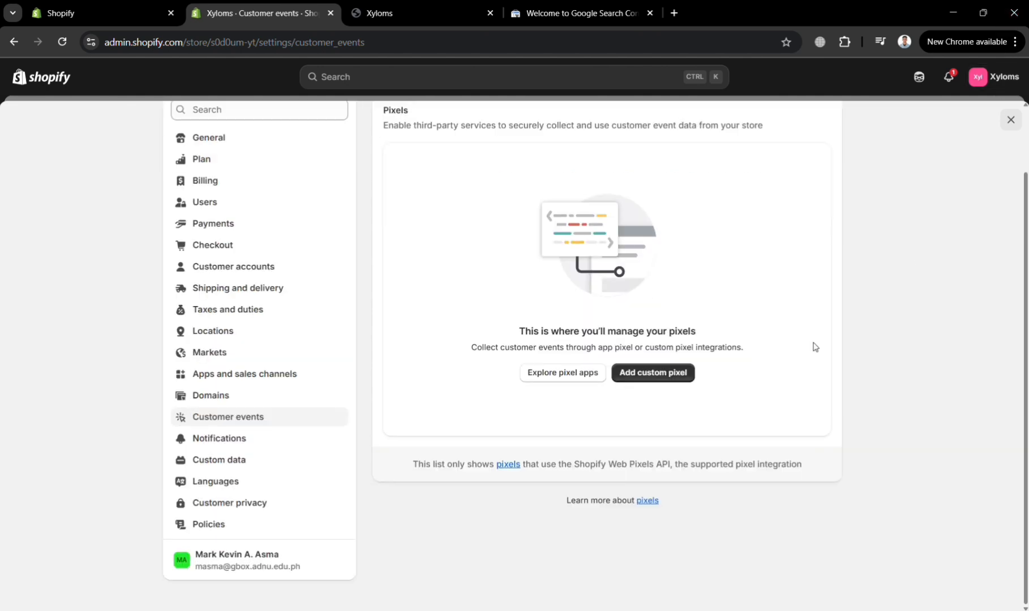
{"action": "scroll", "coordinate": [815, 346], "scroll_direction": "up", "scroll_amount": 2}
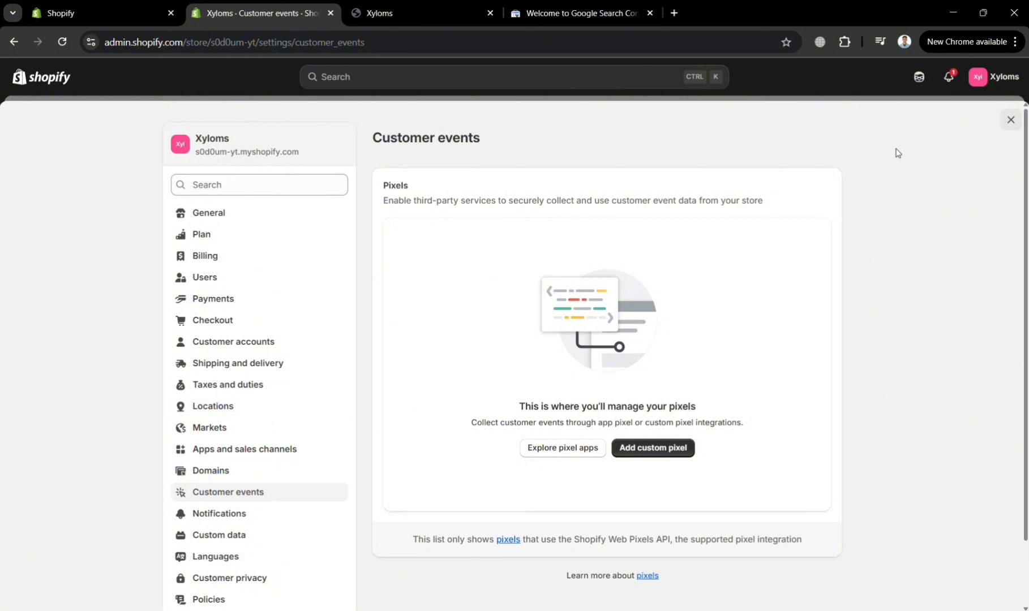
{"action": "left_click", "coordinate": [1010, 120]}
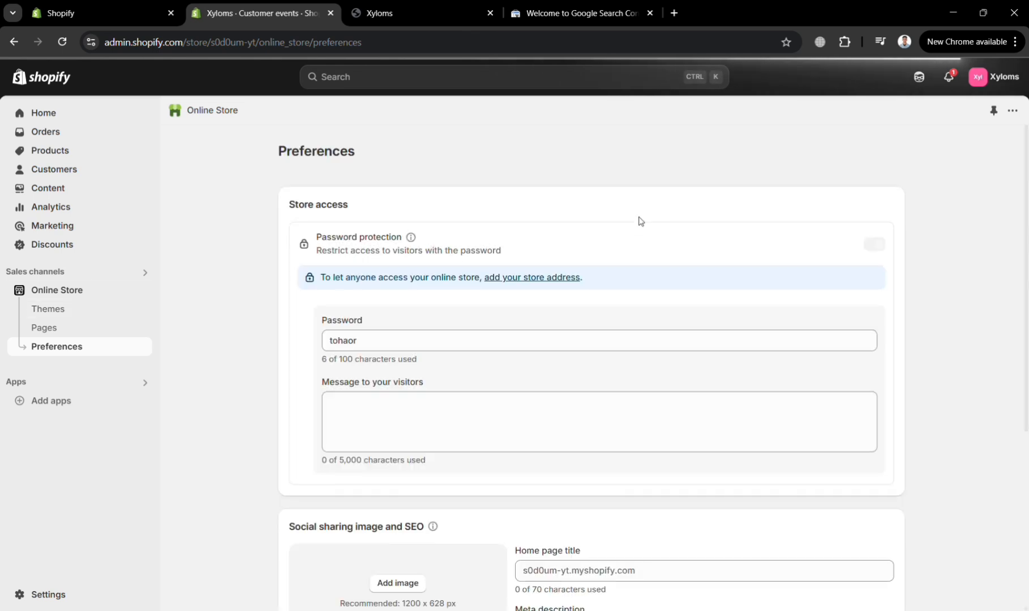
{"action": "scroll", "coordinate": [430, 428], "scroll_direction": "down", "scroll_amount": 2}
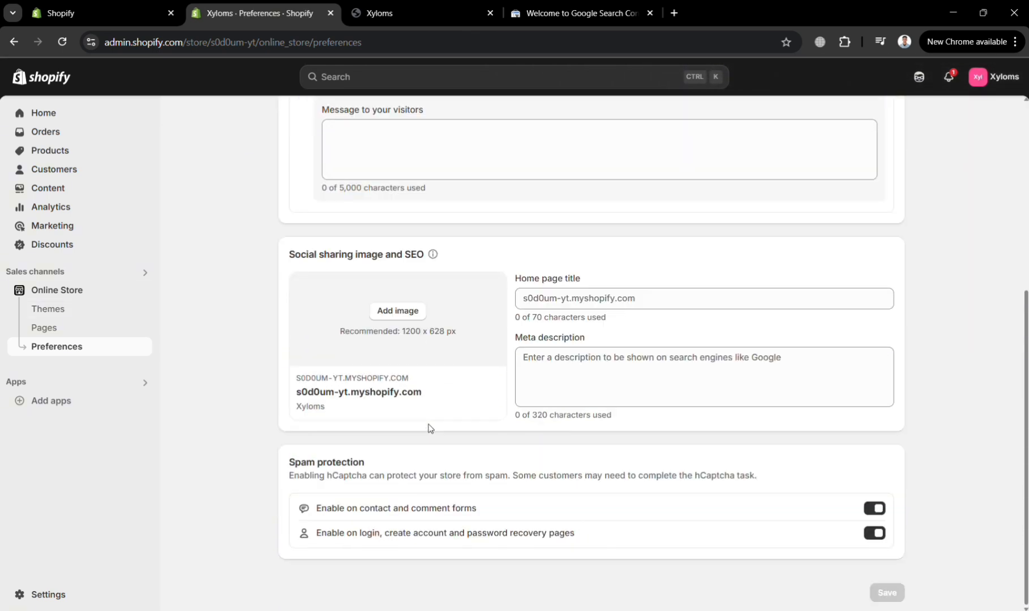
{"action": "scroll", "coordinate": [430, 429], "scroll_direction": "up", "scroll_amount": 2}
{"action": "scroll", "coordinate": [430, 428], "scroll_direction": "down", "scroll_amount": 2}
{"action": "scroll", "coordinate": [608, 512], "scroll_direction": "up", "scroll_amount": 5}
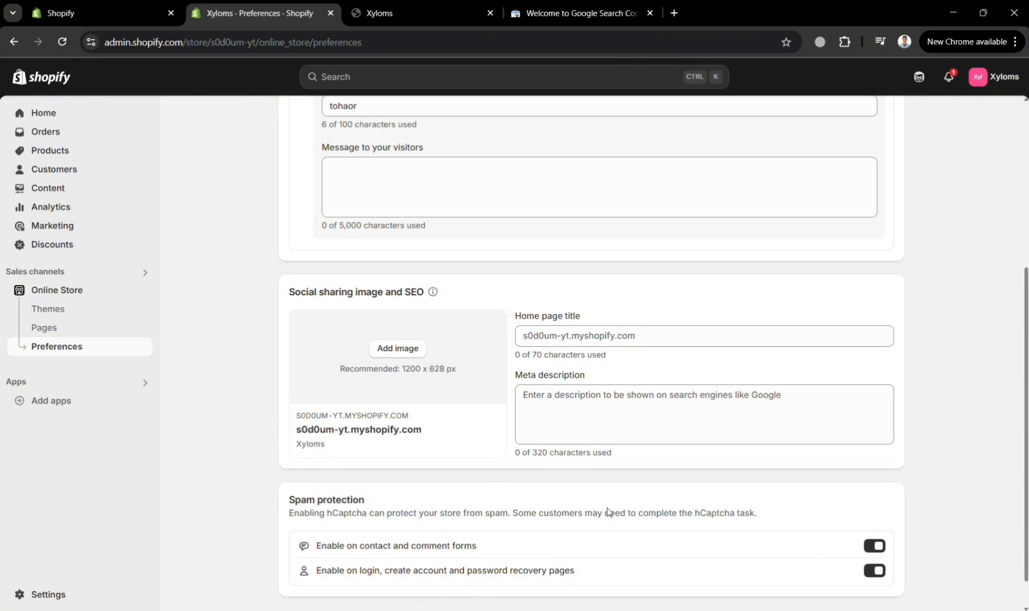
Switch to Google Search Console, dismiss the Google Analytics verification notice, and copy the meta tag from the HTML tag method
{"action": "left_click", "coordinate": [574, 7]}
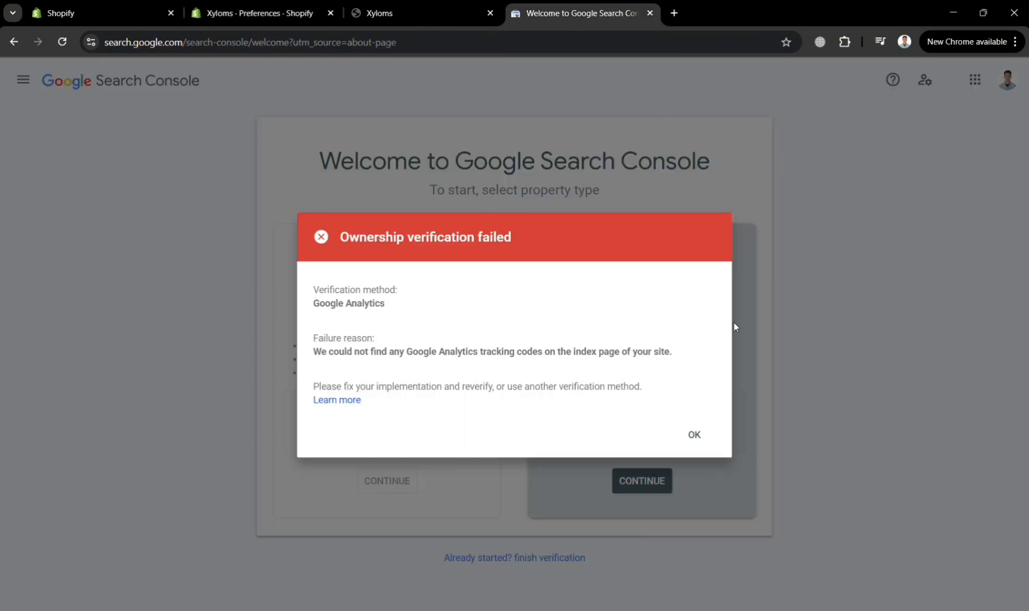
{"action": "left_click", "coordinate": [699, 437]}
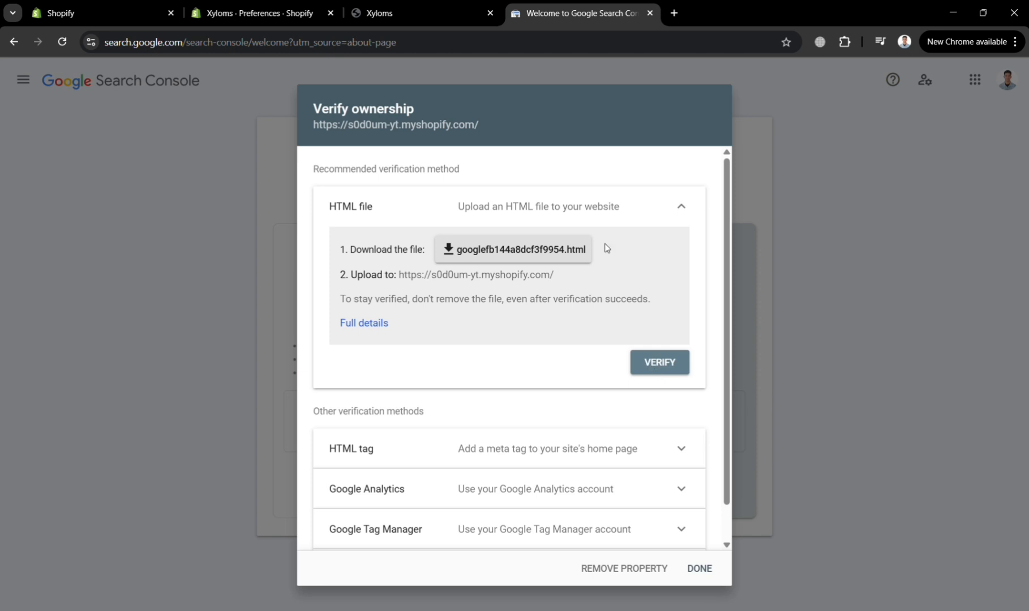
{"action": "left_click", "coordinate": [557, 469]}
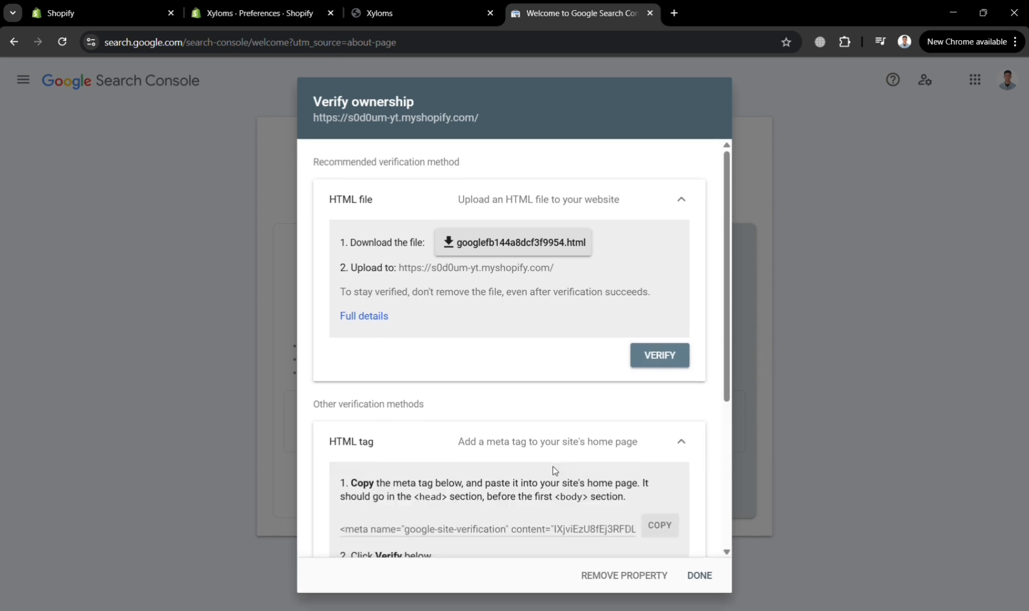
{"action": "scroll", "coordinate": [551, 469], "scroll_direction": "down", "scroll_amount": 4}
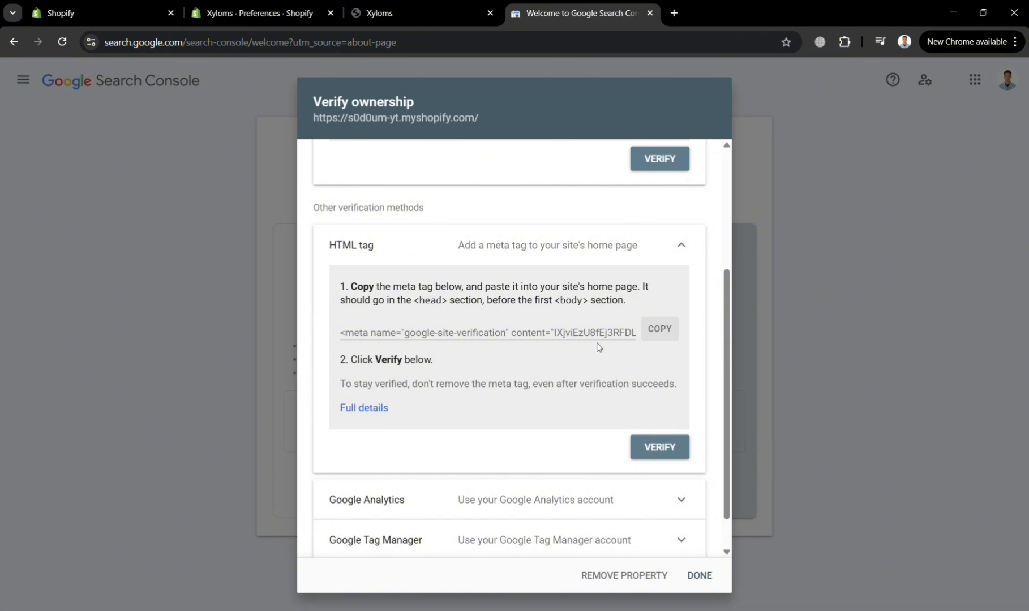
{"action": "left_click", "coordinate": [666, 331]}
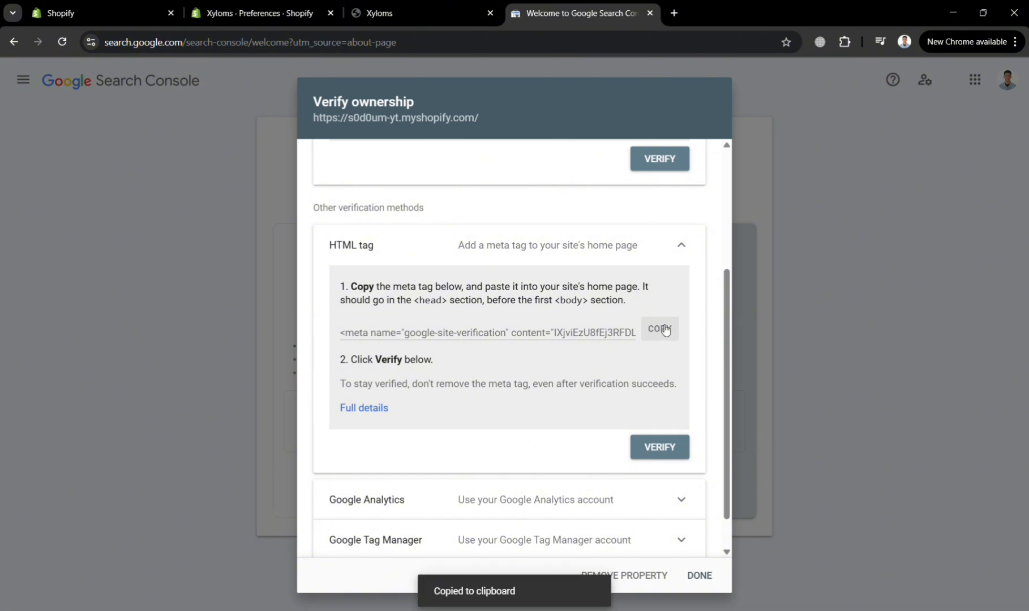
Switch back to the Shopify admin and open the live Dawn theme in the theme editor
{"action": "left_click", "coordinate": [400, 5]}
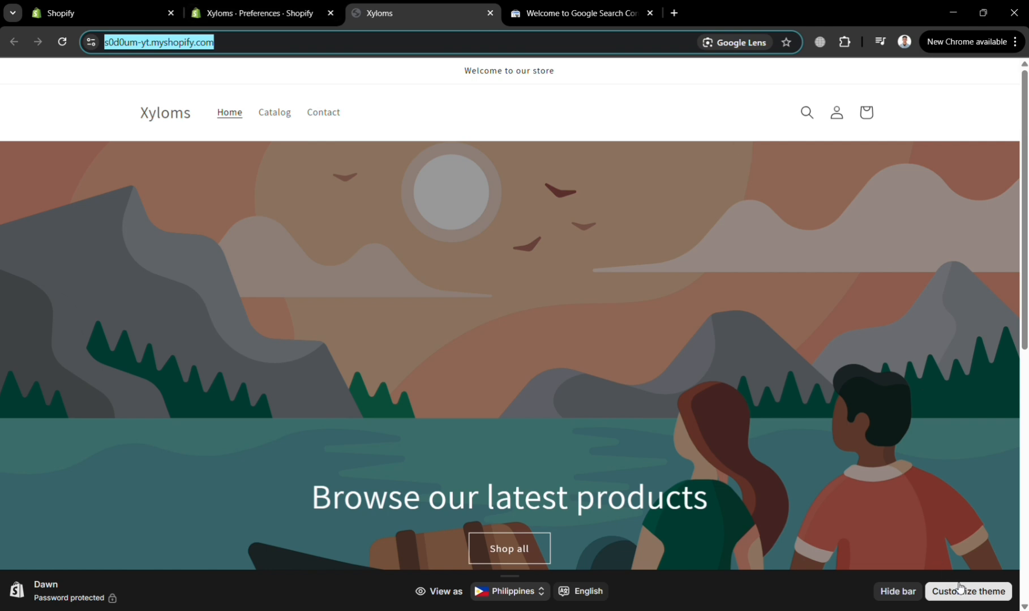
{"action": "left_click", "coordinate": [254, 13]}
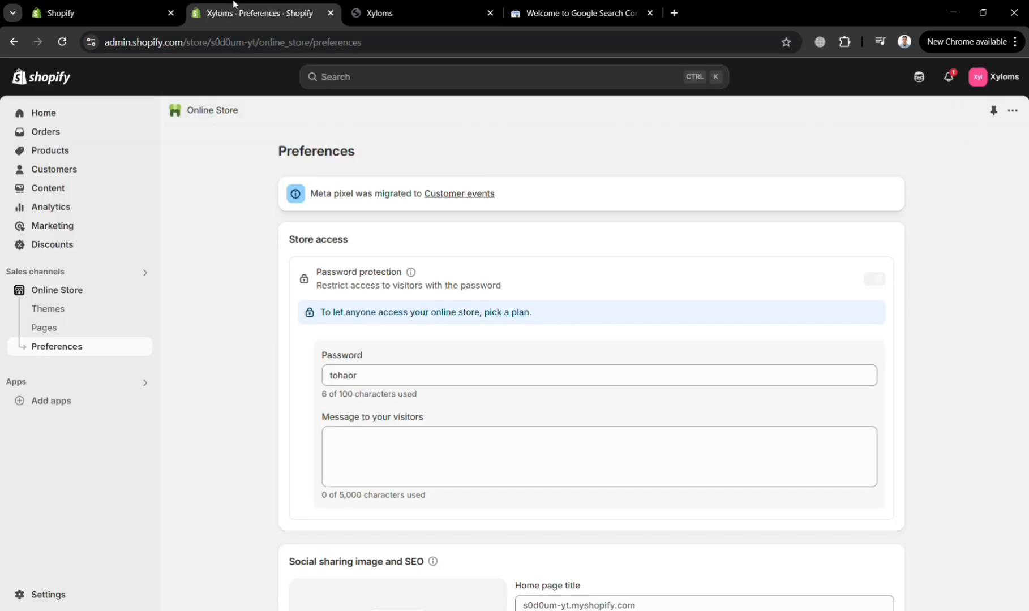
{"action": "left_click", "coordinate": [96, 290]}
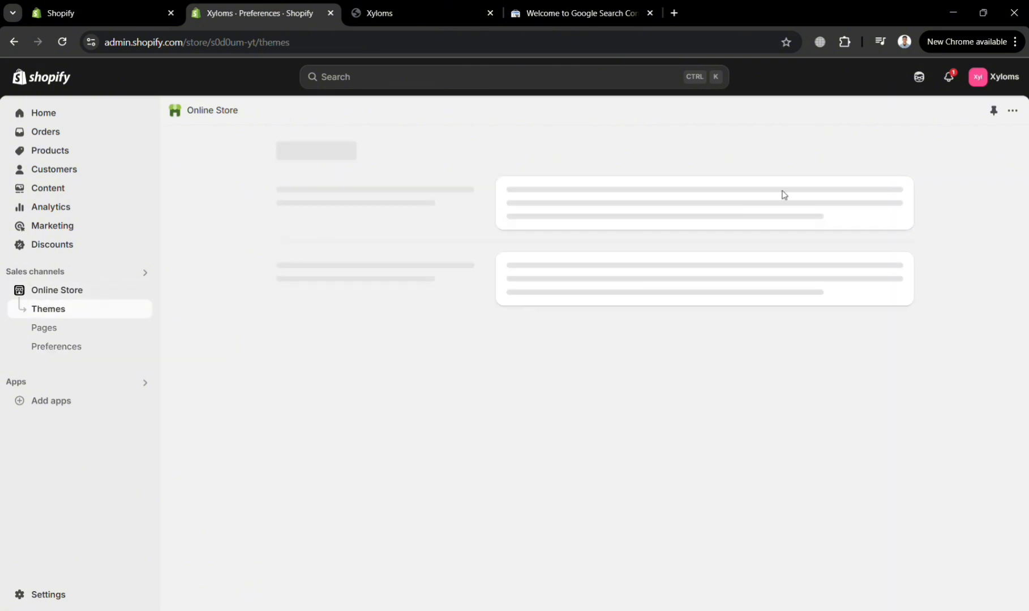
{"action": "left_click", "coordinate": [862, 448]}
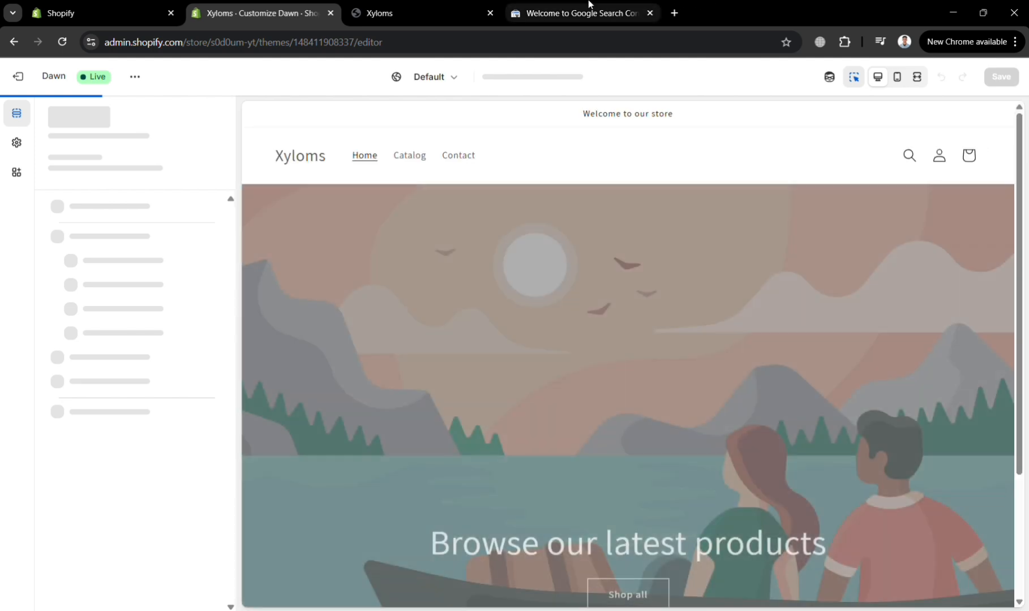
Copy the HTML tag method's meta tag from Google Search Console again and return to the Shopify theme editor
{"action": "left_click", "coordinate": [589, 4]}
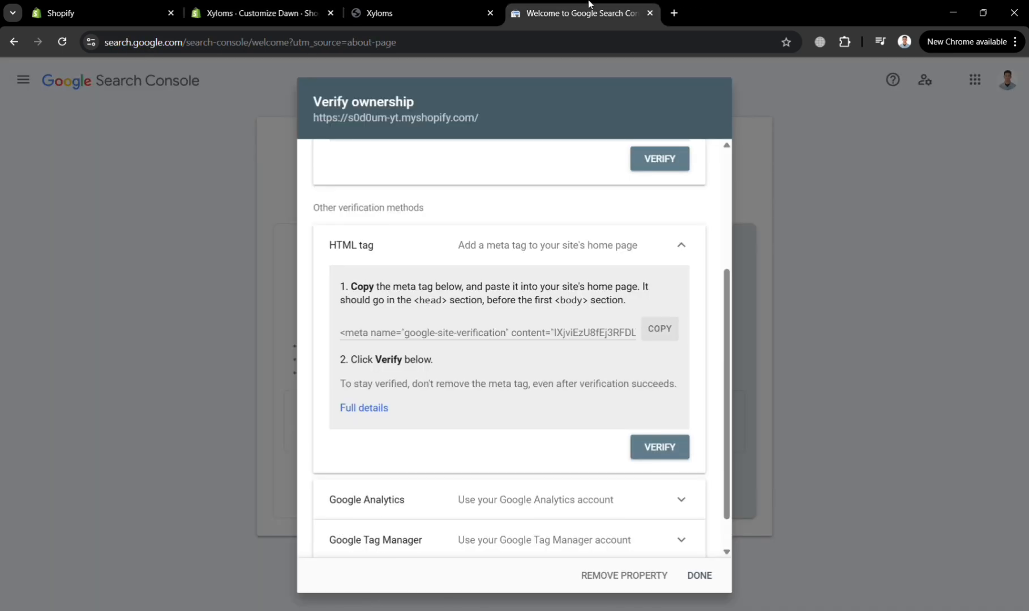
{"action": "left_click", "coordinate": [656, 330]}
{"action": "left_click", "coordinate": [260, 12]}
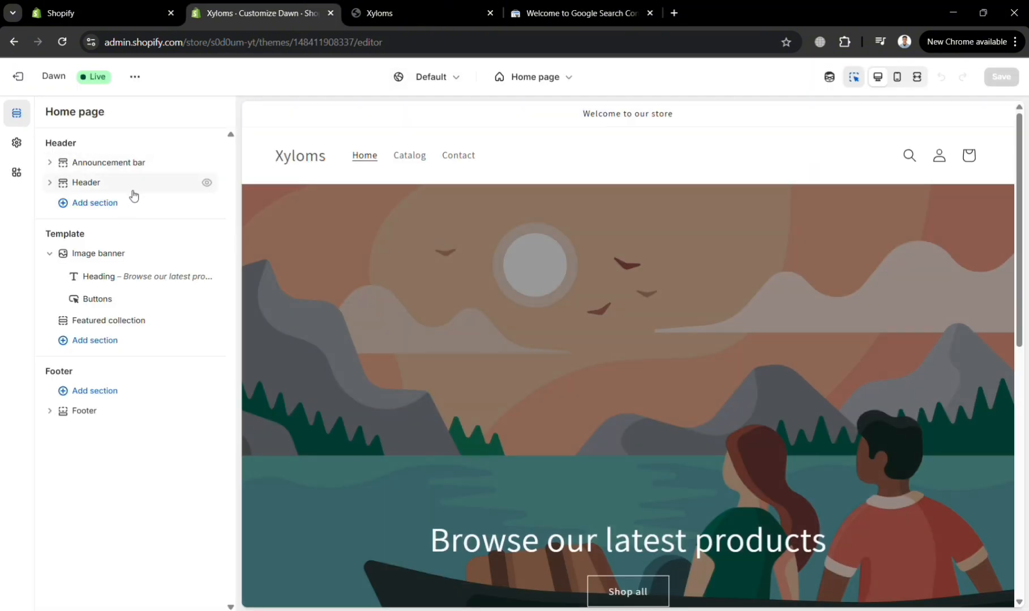
Add a Custom Liquid section between the Announcement bar and the Header on the home page
{"action": "left_click", "coordinate": [133, 210]}
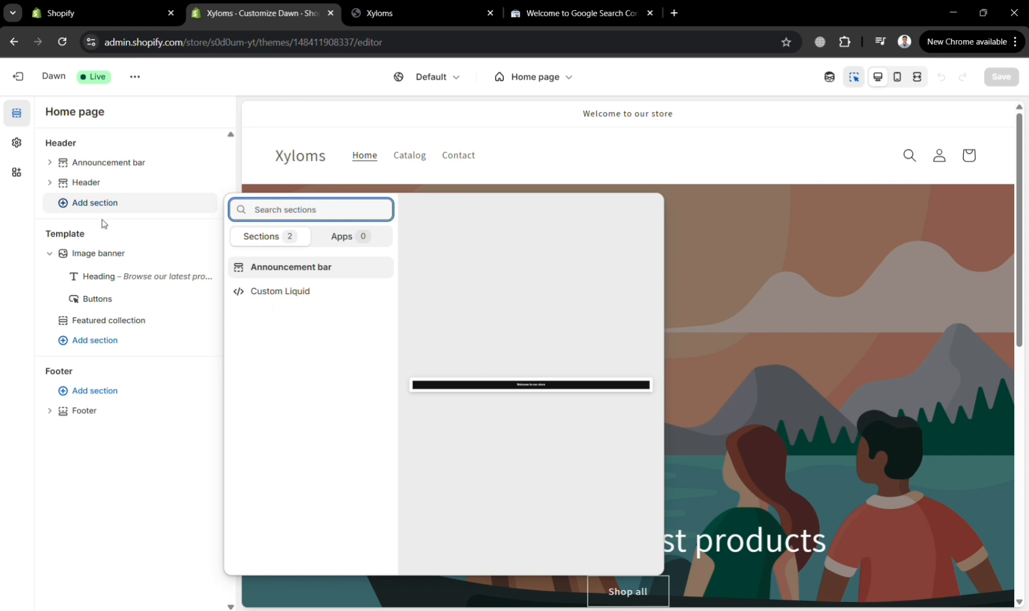
{"action": "left_click", "coordinate": [88, 180]}
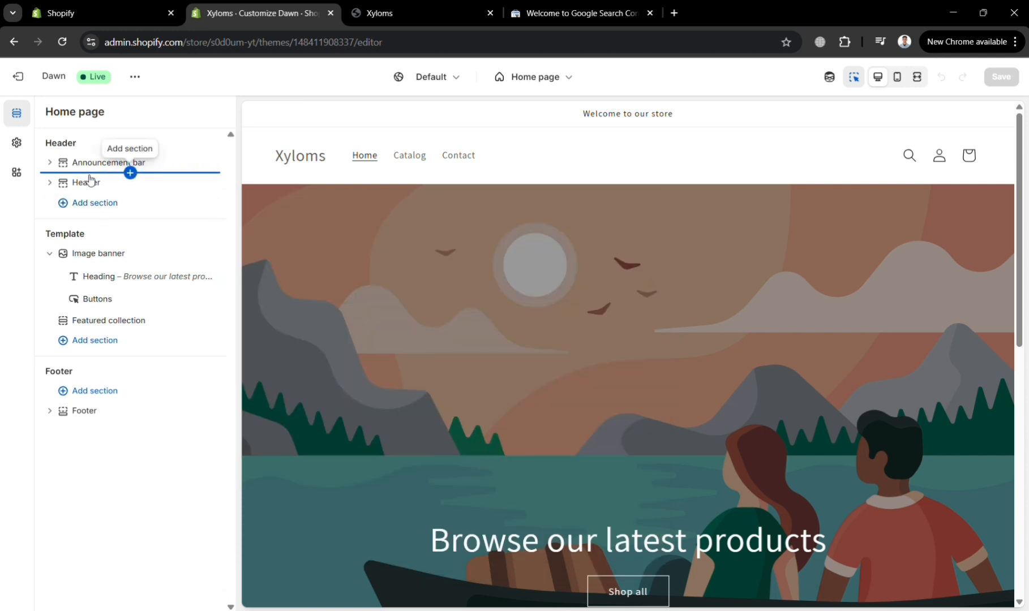
{"action": "left_click", "coordinate": [130, 173]}
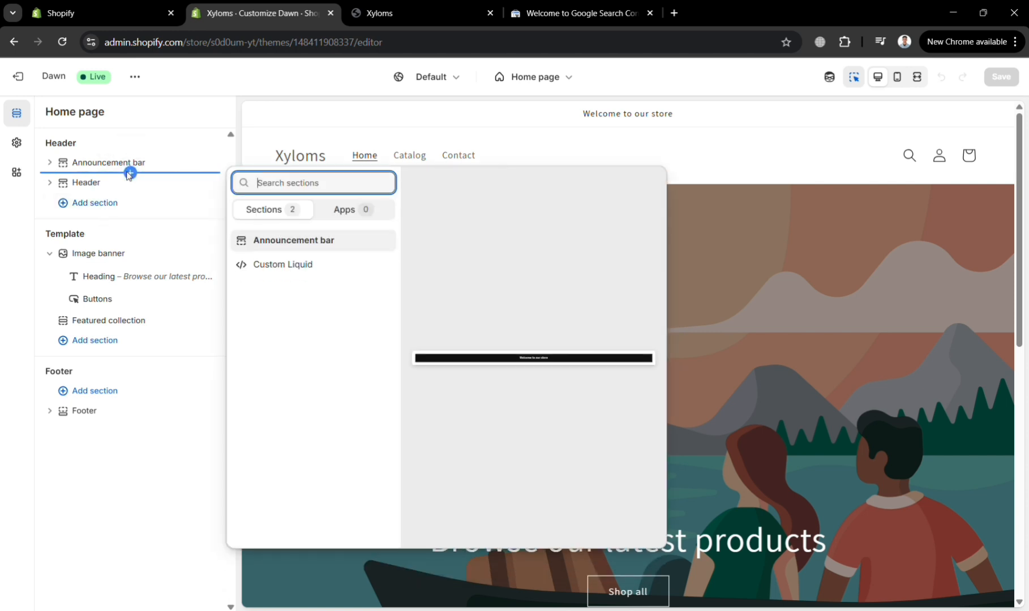
{"action": "left_click", "coordinate": [324, 265]}
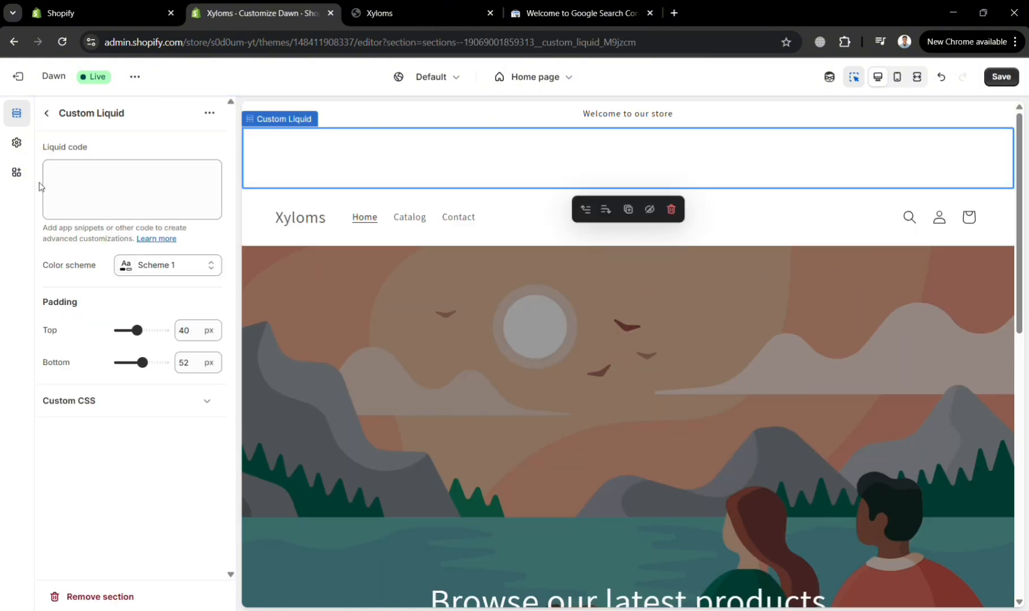
Paste the google-site-verification meta tag into the Custom Liquid section's Liquid code and save the theme changes
{"action": "left_click", "coordinate": [88, 177]}
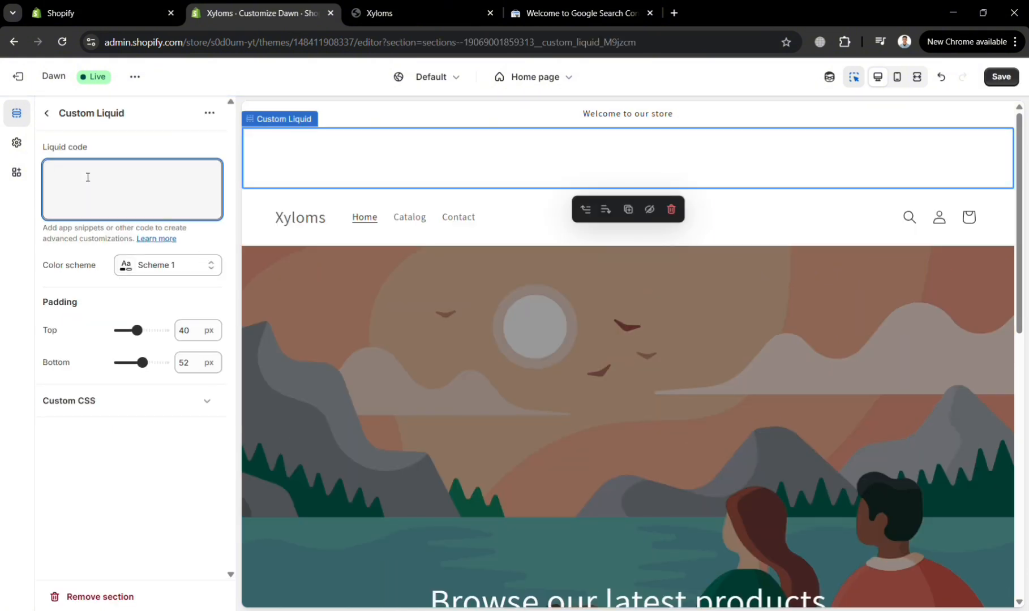
{"action": "key", "text": "ctrl+v"}
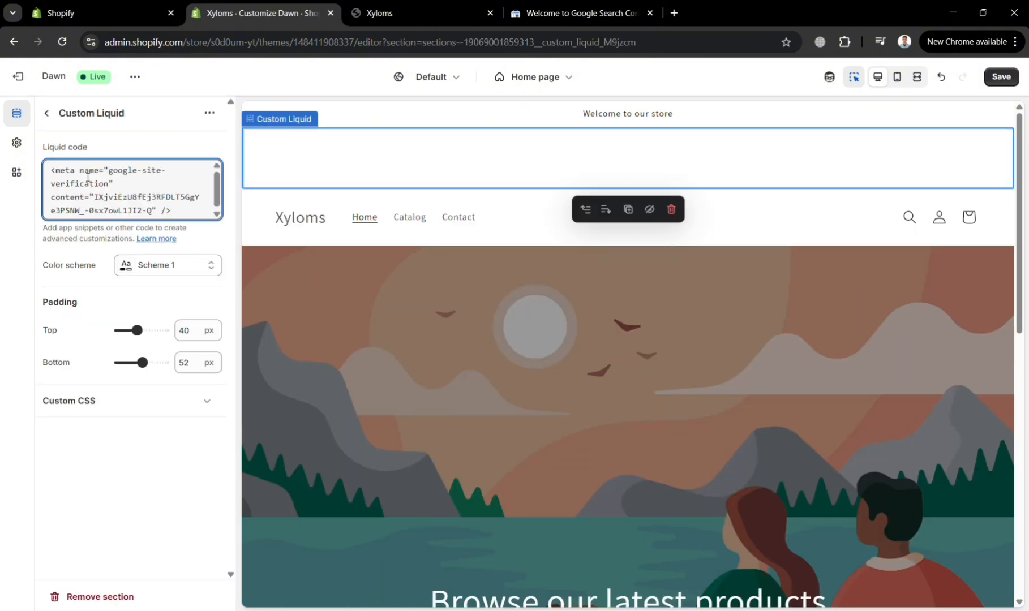
{"action": "left_click", "coordinate": [449, 355]}
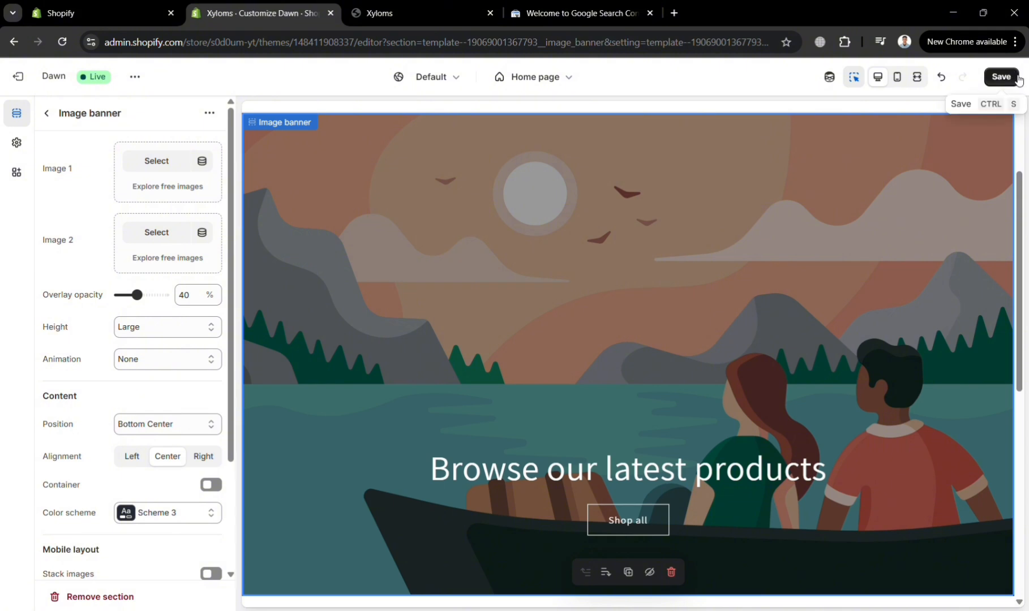
{"action": "left_click", "coordinate": [1013, 76]}
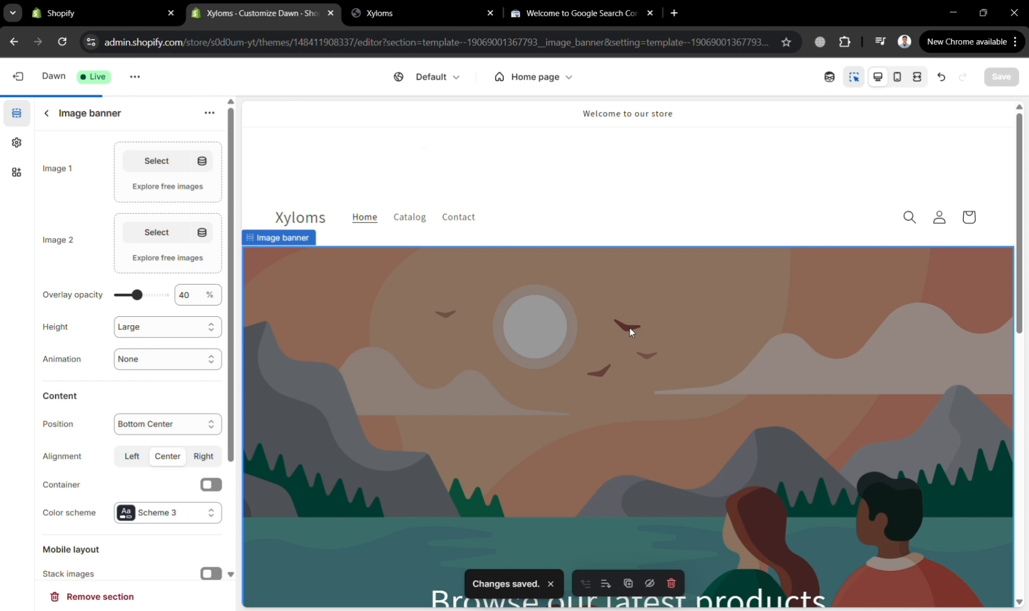
Switch to Google Search Console and try to verify ownership of the store's URL with the HTML tag method
{"action": "left_click", "coordinate": [584, 4]}
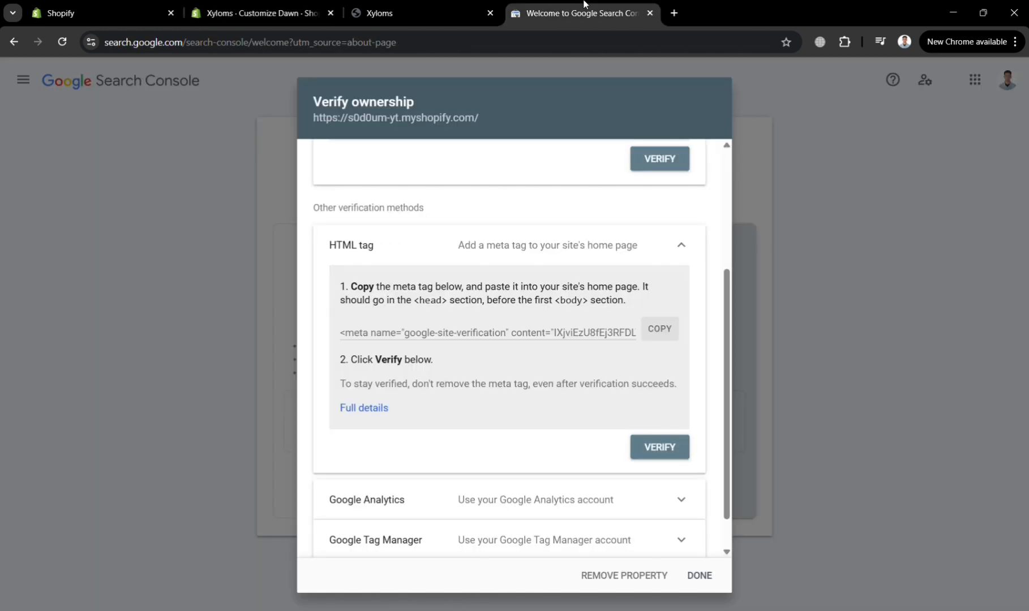
{"action": "left_click", "coordinate": [657, 443]}
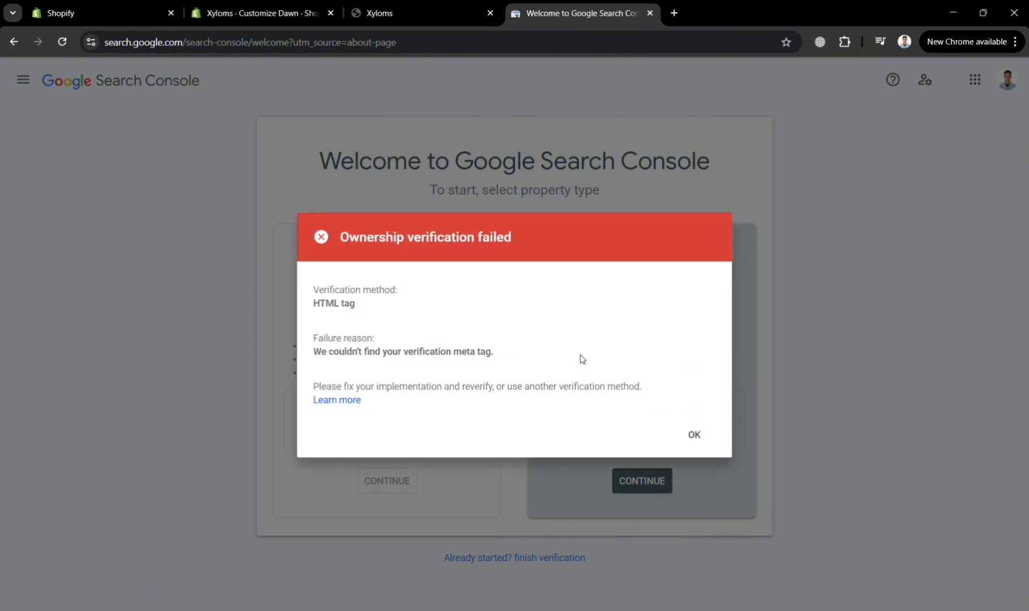
{"action": "left_click", "coordinate": [709, 438]}
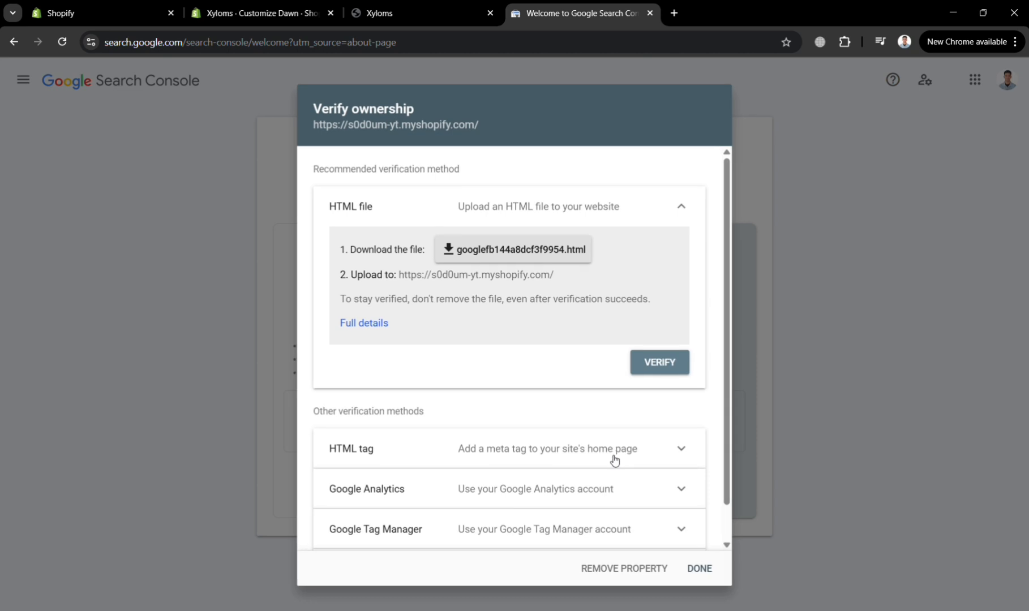
Expand the HTML tag verification method in the ownership dialog and copy its google-site-verification meta tag
{"action": "left_click", "coordinate": [653, 458]}
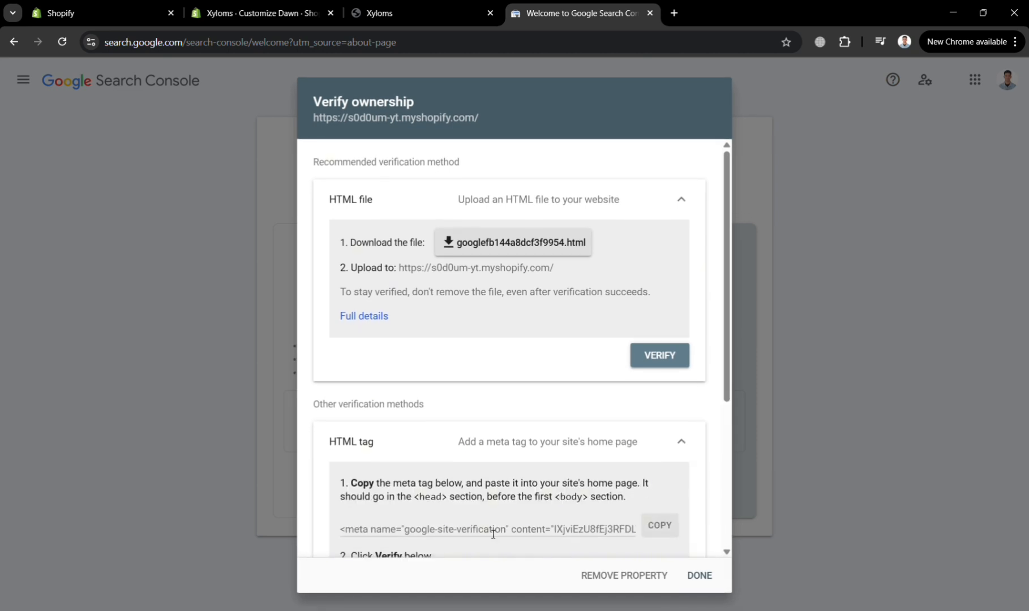
{"action": "scroll", "coordinate": [489, 531], "scroll_direction": "down", "scroll_amount": 1}
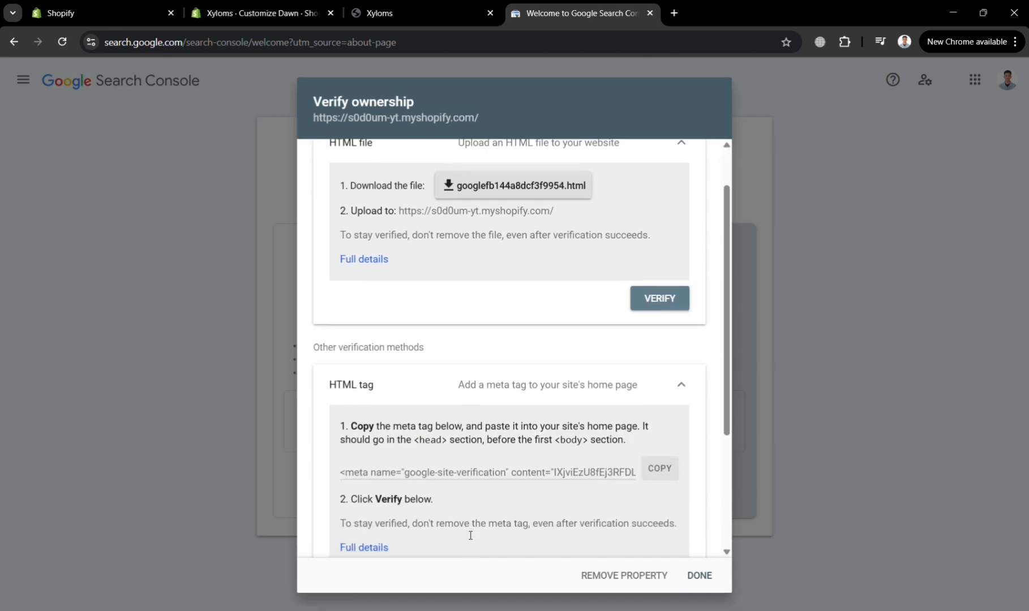
{"action": "left_click", "coordinate": [657, 470]}
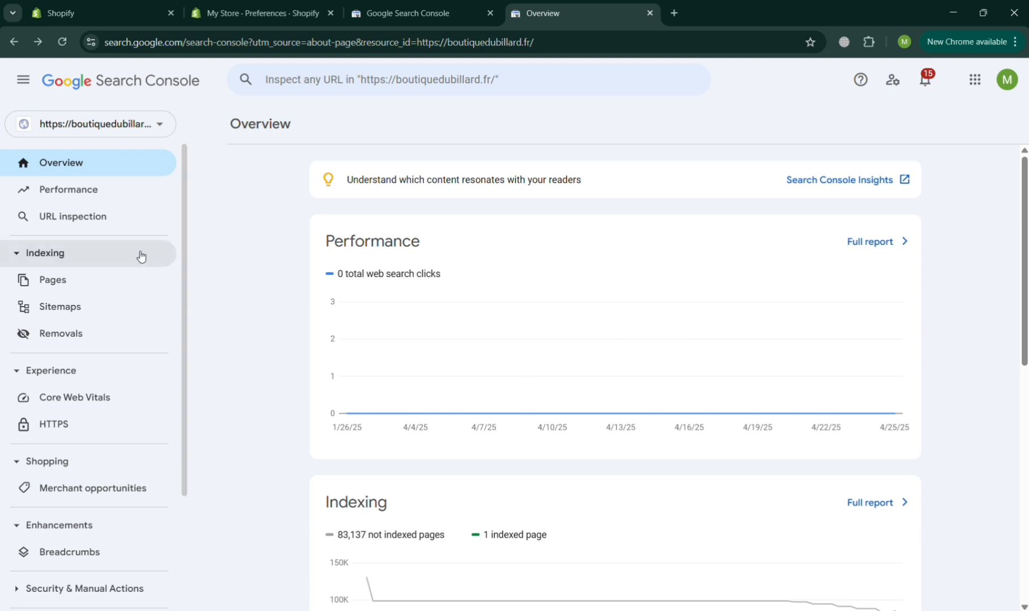
Examine the boutiquedubillard.fr property's overview down to its Enhancements section, and its search Performance report including the top queries
{"action": "scroll", "coordinate": [544, 372], "scroll_direction": "down", "scroll_amount": 5}
{"action": "scroll", "coordinate": [545, 373], "scroll_direction": "up", "scroll_amount": 5}
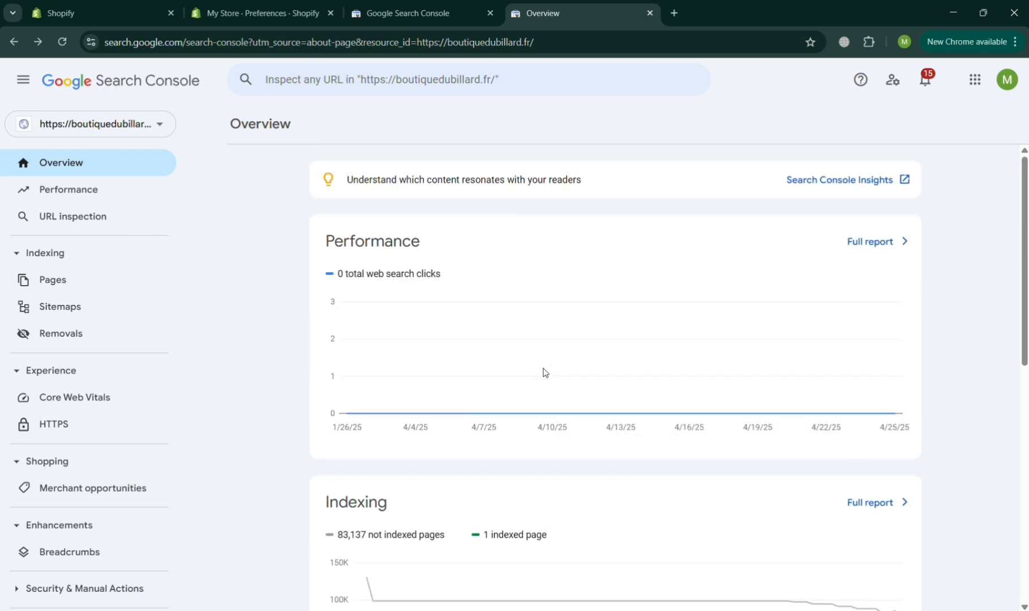
{"action": "scroll", "coordinate": [545, 372], "scroll_direction": "down", "scroll_amount": 5}
{"action": "scroll", "coordinate": [544, 372], "scroll_direction": "down", "scroll_amount": 4}
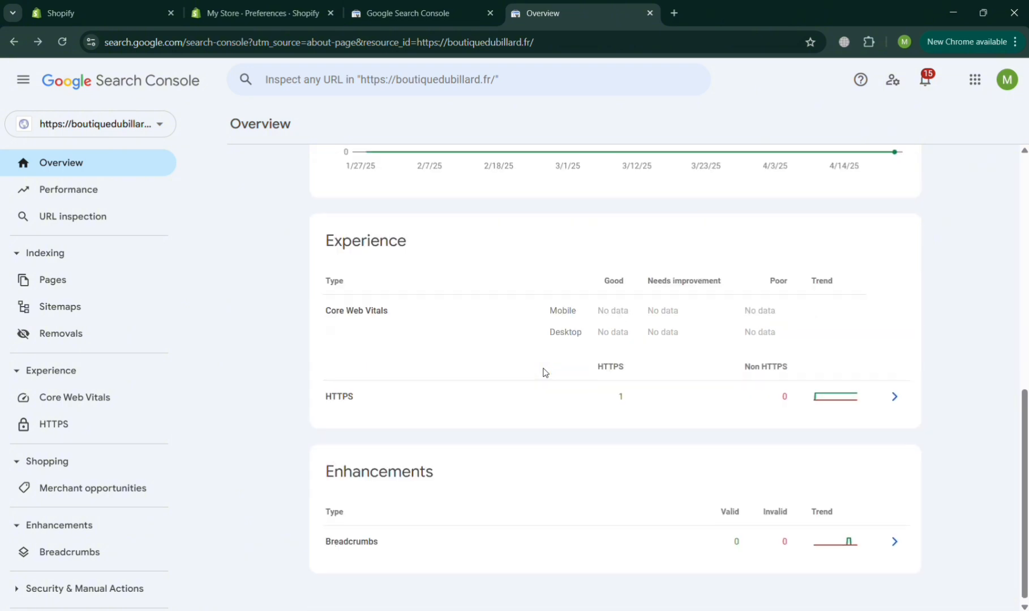
{"action": "left_click", "coordinate": [104, 197]}
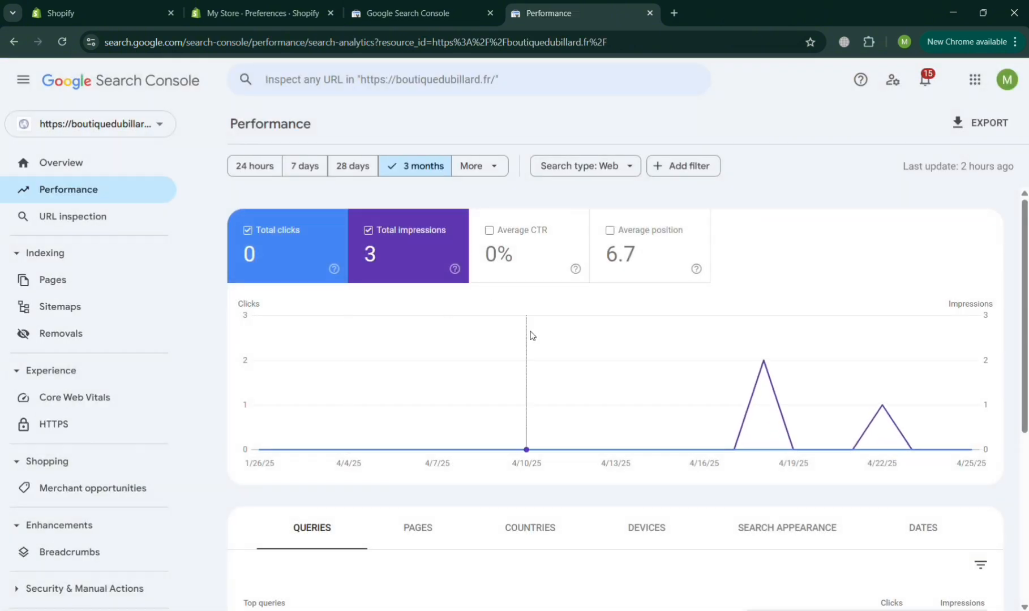
{"action": "scroll", "coordinate": [503, 395], "scroll_direction": "down", "scroll_amount": 4}
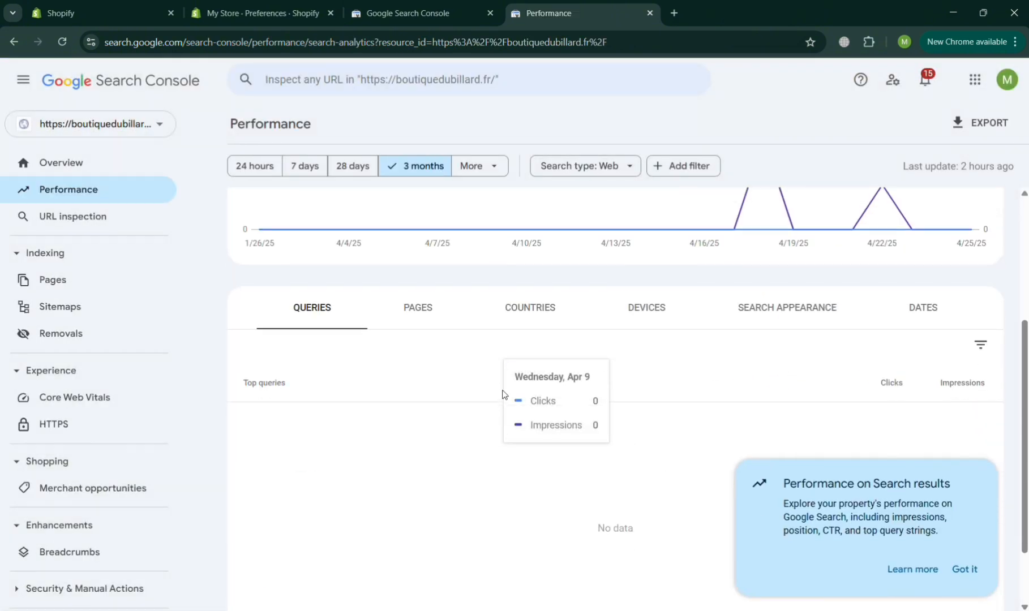
Check the property's Page indexing report and its submitted sitemaps, and return to the Performance report
{"action": "left_click", "coordinate": [77, 278]}
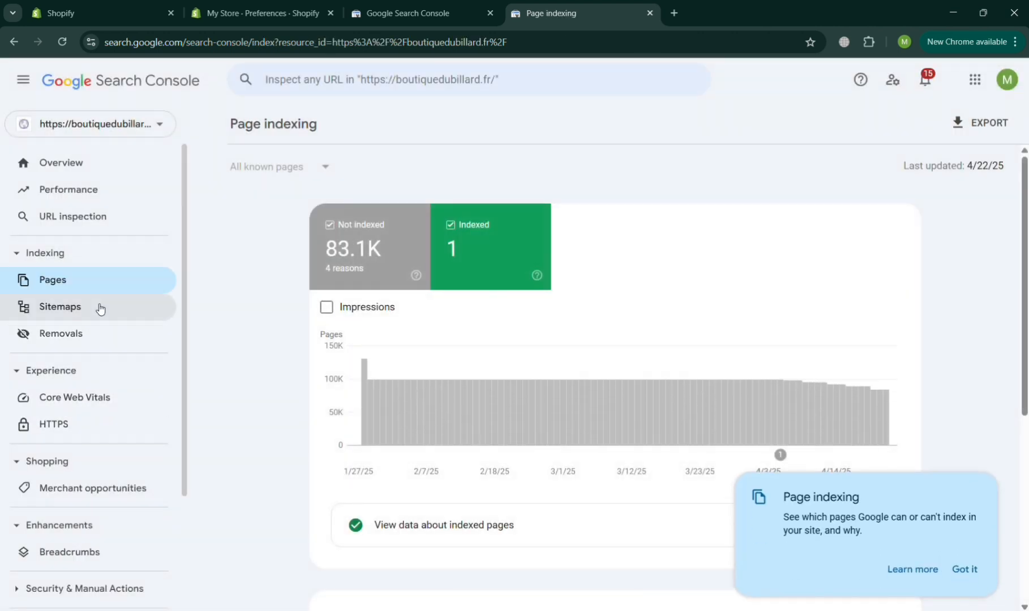
{"action": "left_click", "coordinate": [99, 309]}
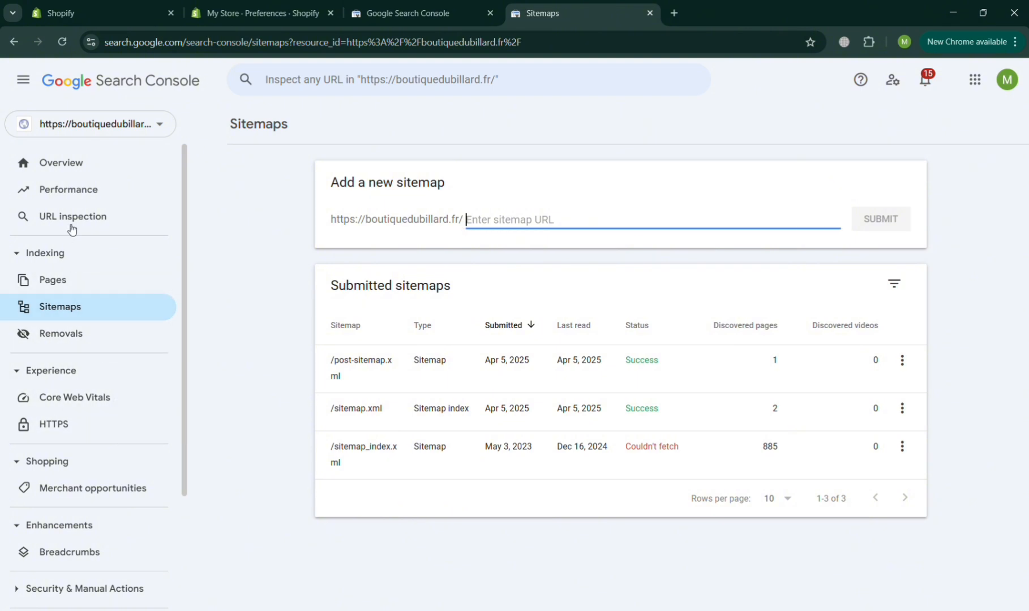
{"action": "left_click", "coordinate": [68, 192]}
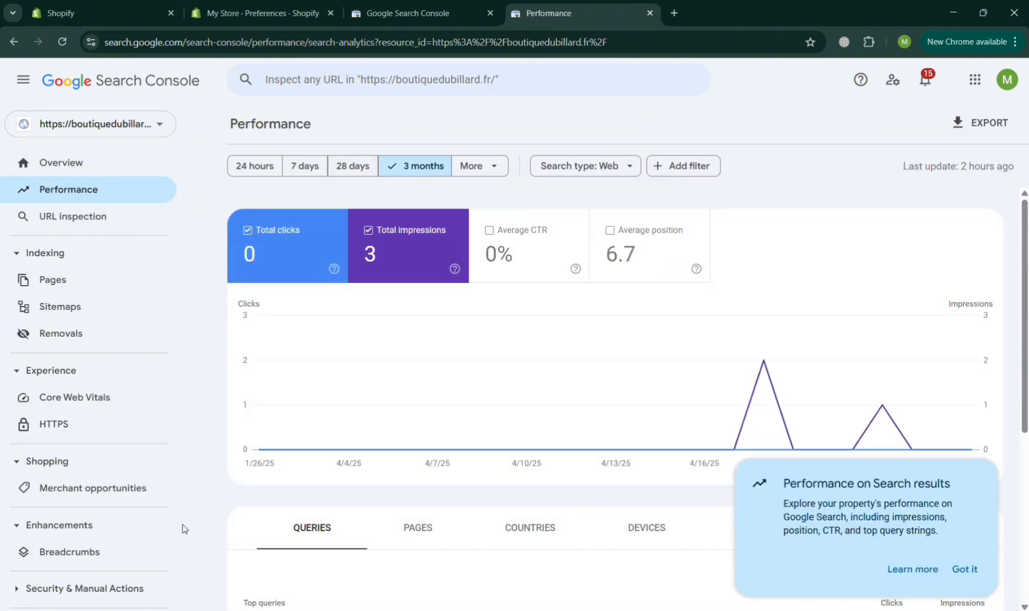